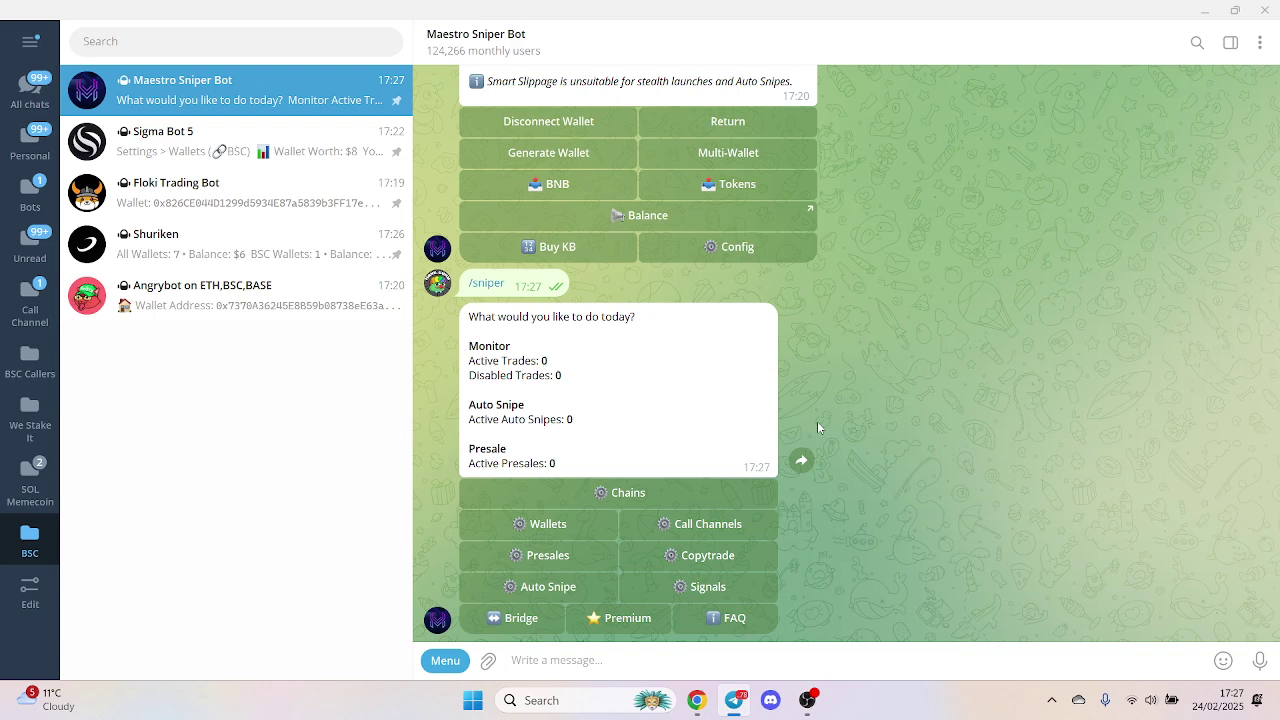
Send the TST contract address to Maestro Sniper Bot and buy 1.00 TST with Buy X Tokens
{"action": "type", "text": "0x86Bb94DdD16EfcBbc58e6b056e8df71D9e666429"}
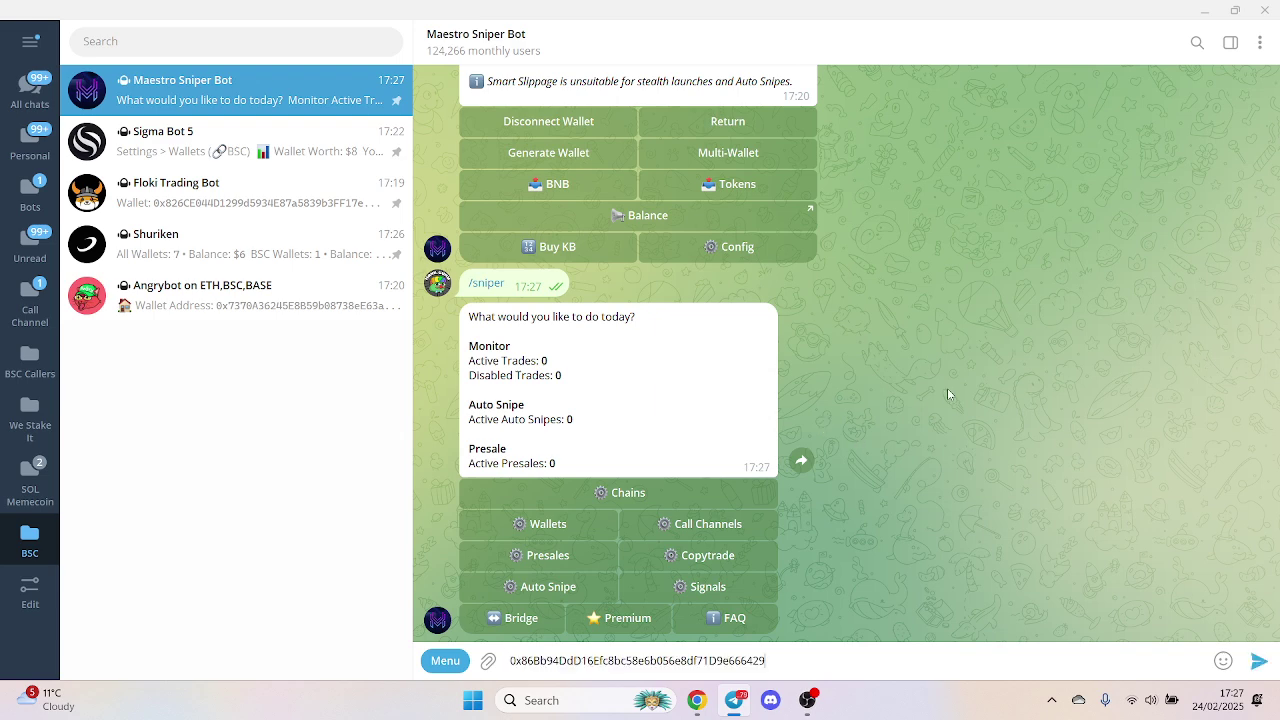
{"action": "key", "text": "Return"}
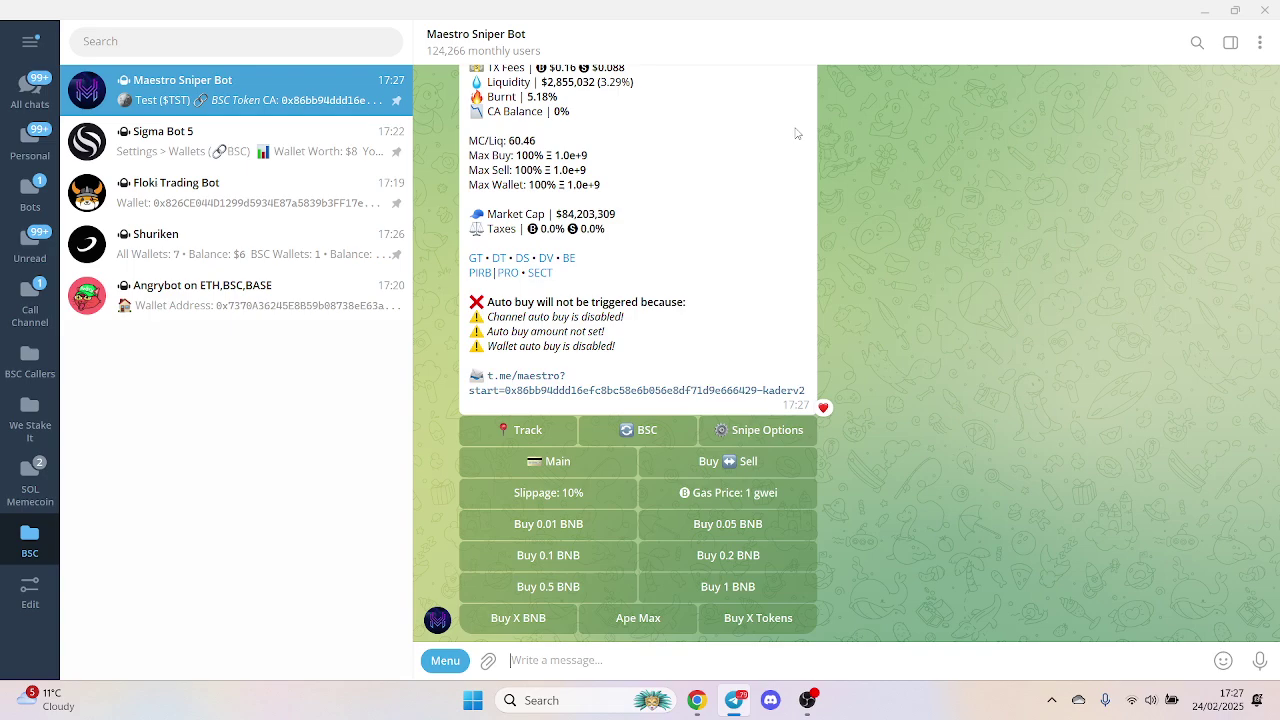
{"action": "scroll", "coordinate": [797, 133], "scroll_direction": "up", "scroll_amount": 1}
{"action": "scroll", "coordinate": [475, 153], "scroll_direction": "up", "scroll_amount": 1}
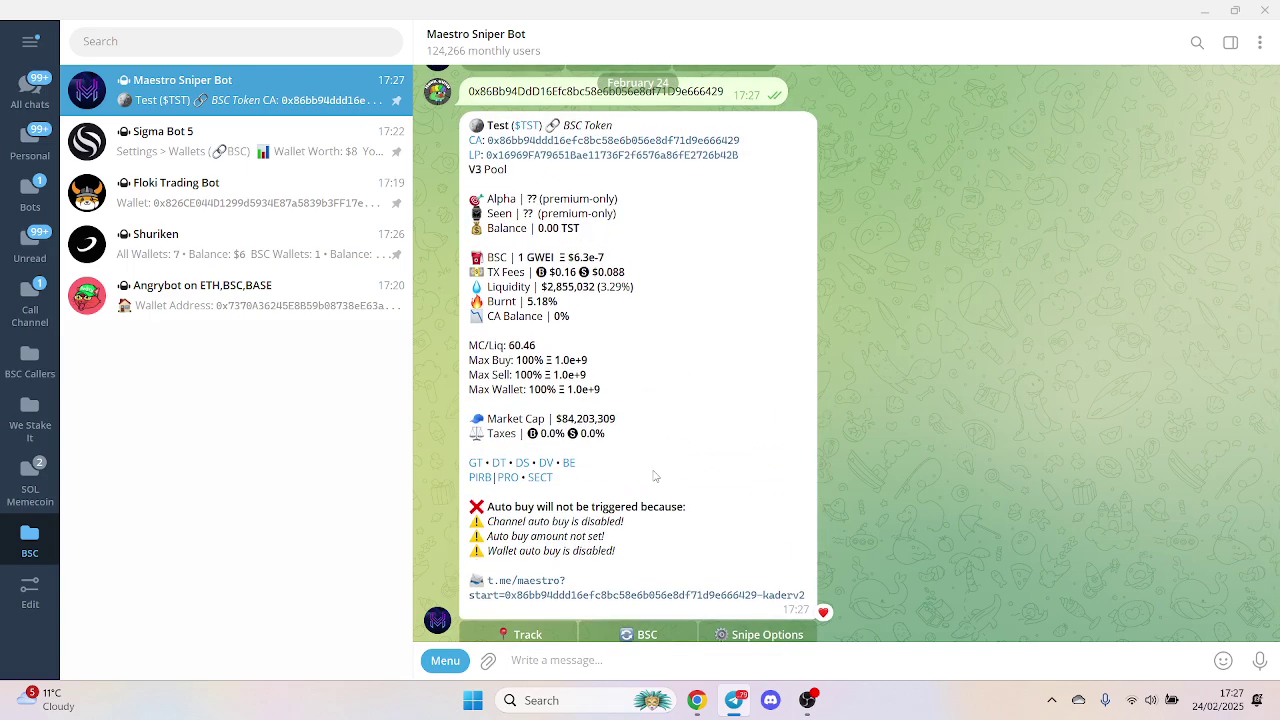
{"action": "scroll", "coordinate": [655, 477], "scroll_direction": "down", "scroll_amount": 2}
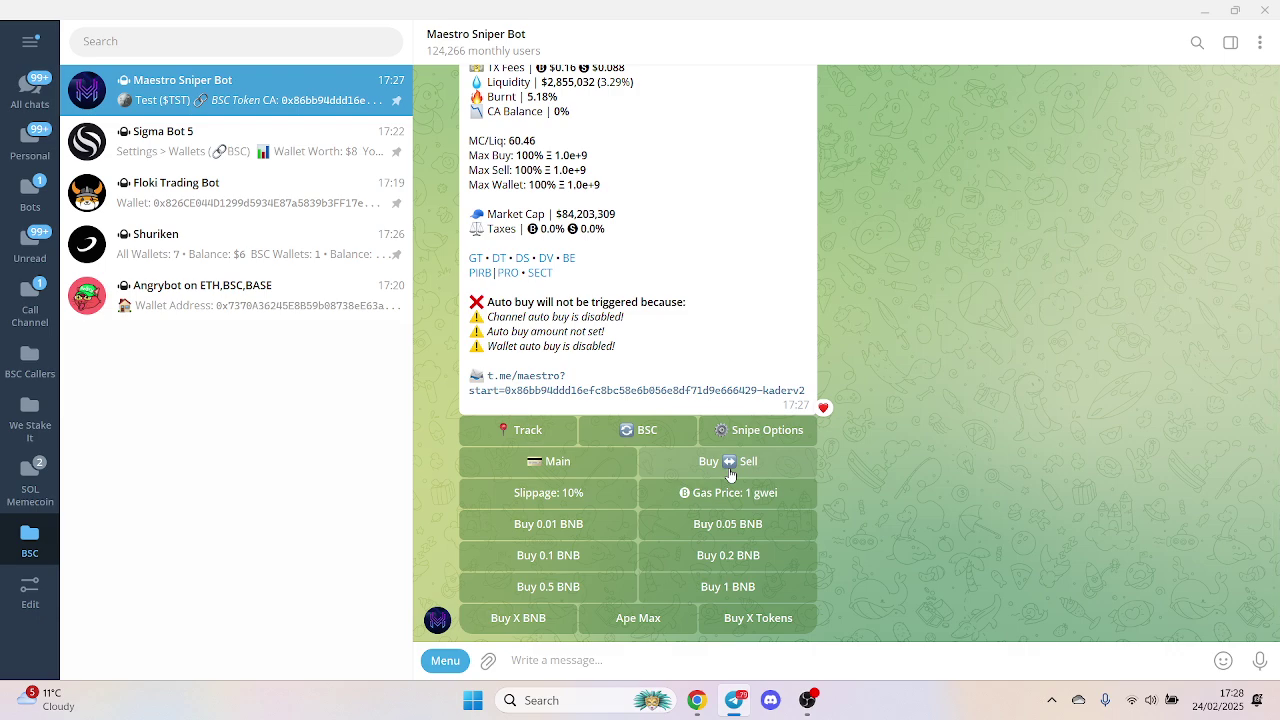
{"action": "left_click", "coordinate": [718, 622]}
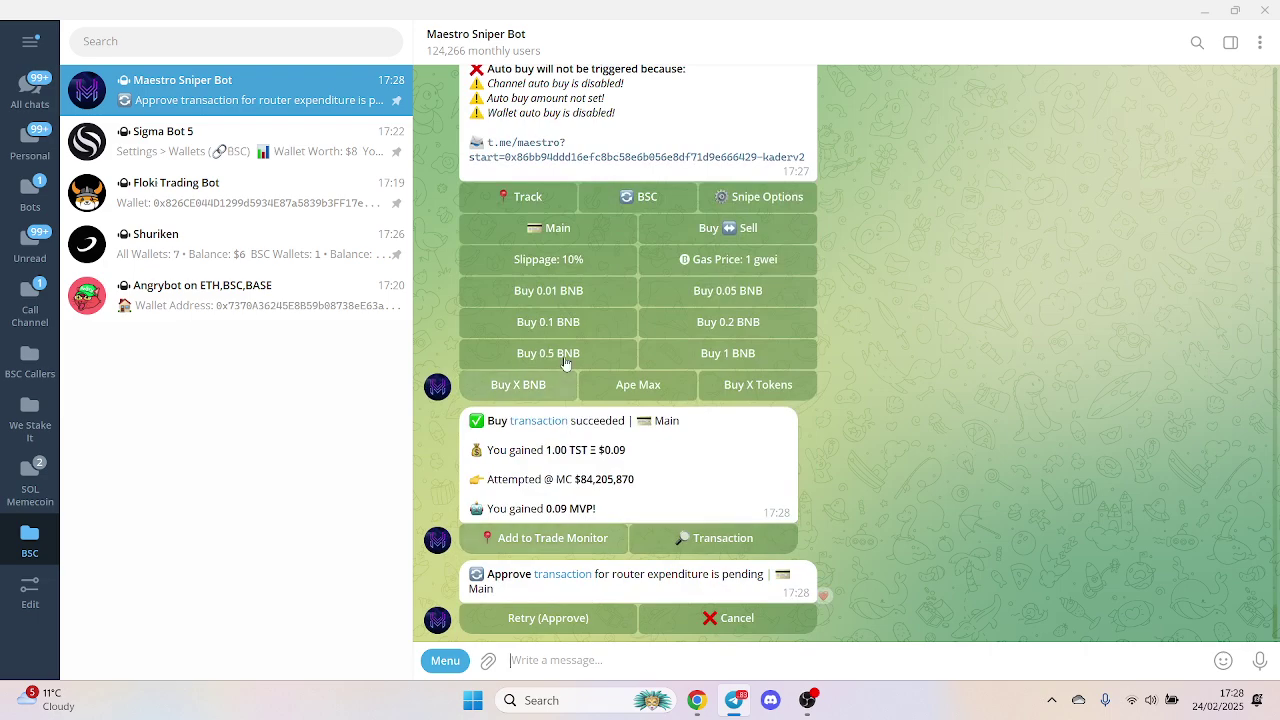
Refresh Maestro's pinned TST trade panel, now showing -0.99% P/L and 0.00013 BNB payout
{"action": "scroll", "coordinate": [673, 353], "scroll_direction": "up", "scroll_amount": 2}
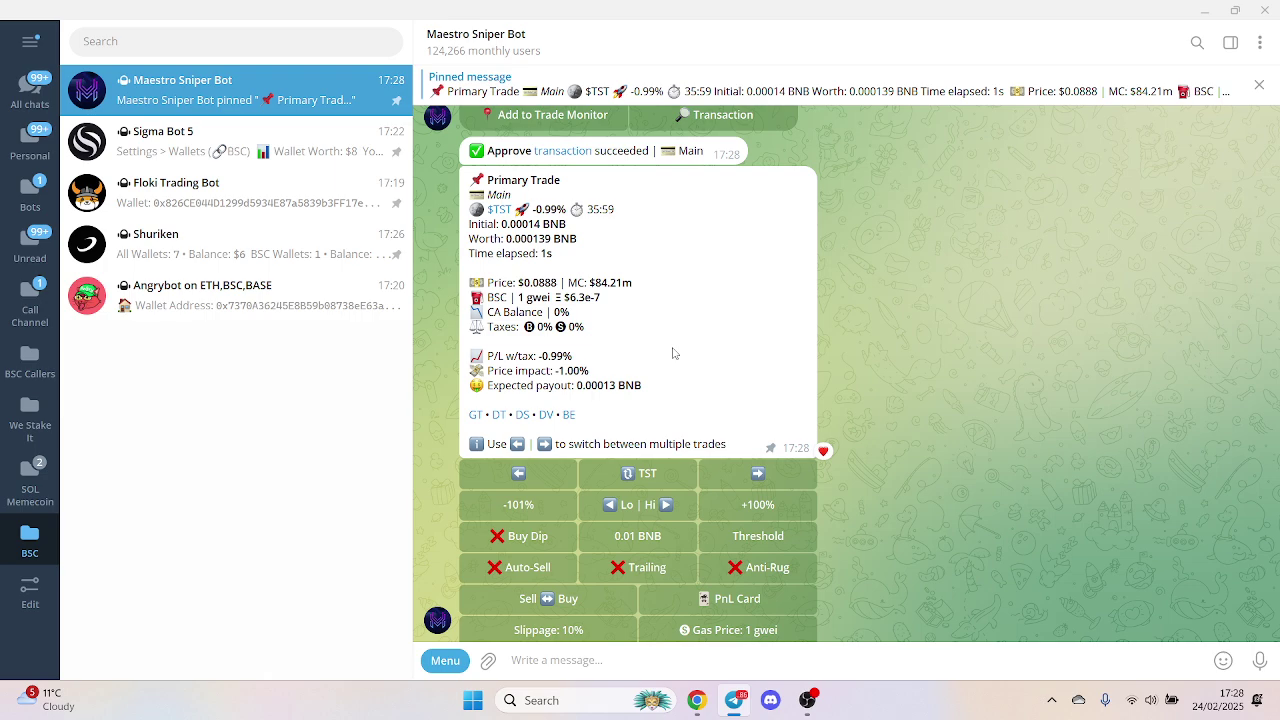
{"action": "scroll", "coordinate": [673, 353], "scroll_direction": "down", "scroll_amount": 2}
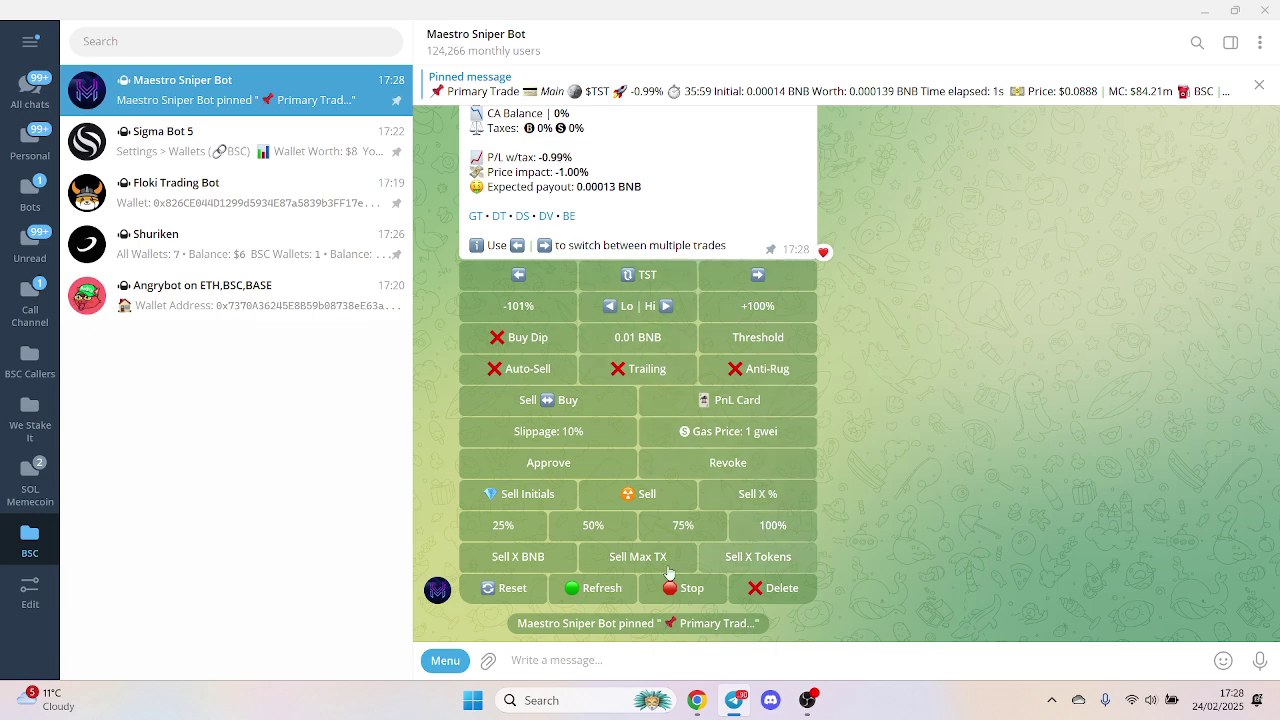
{"action": "left_click", "coordinate": [592, 590]}
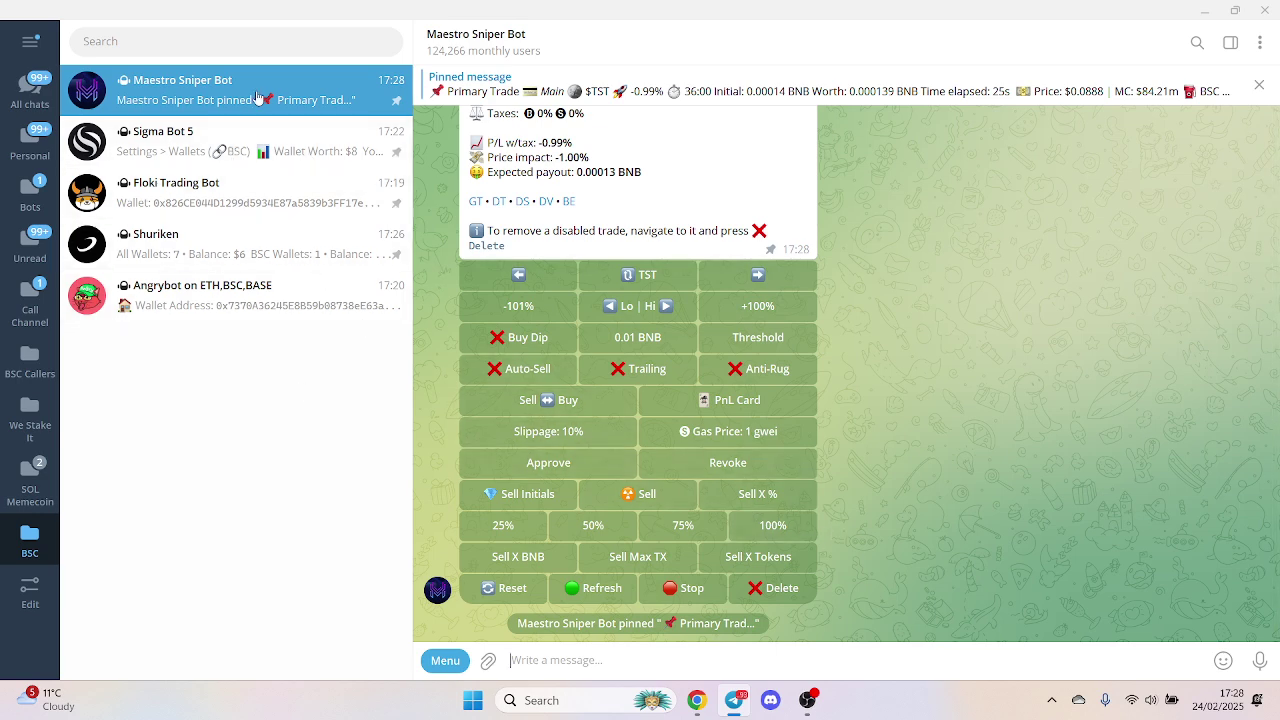
Restart Sigma Bot 5 with /start and list its seven wallets worth $8 total
{"action": "left_click", "coordinate": [250, 150]}
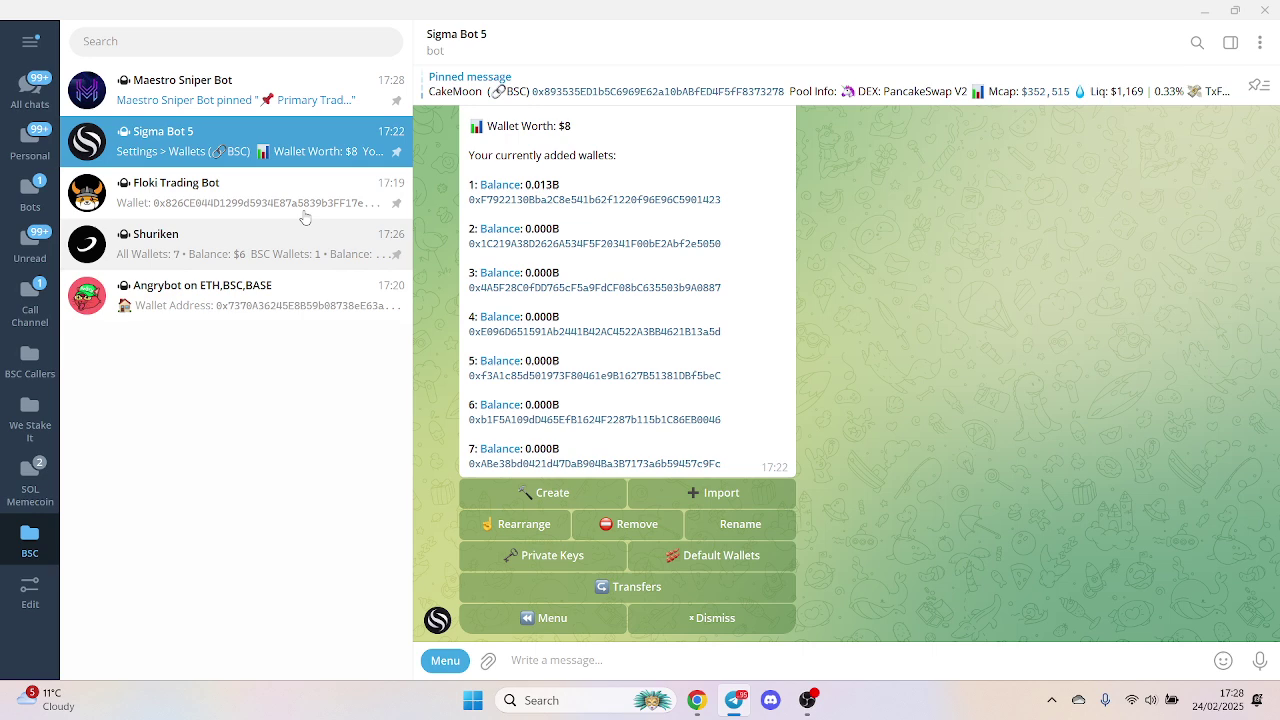
{"action": "left_click", "coordinate": [247, 105]}
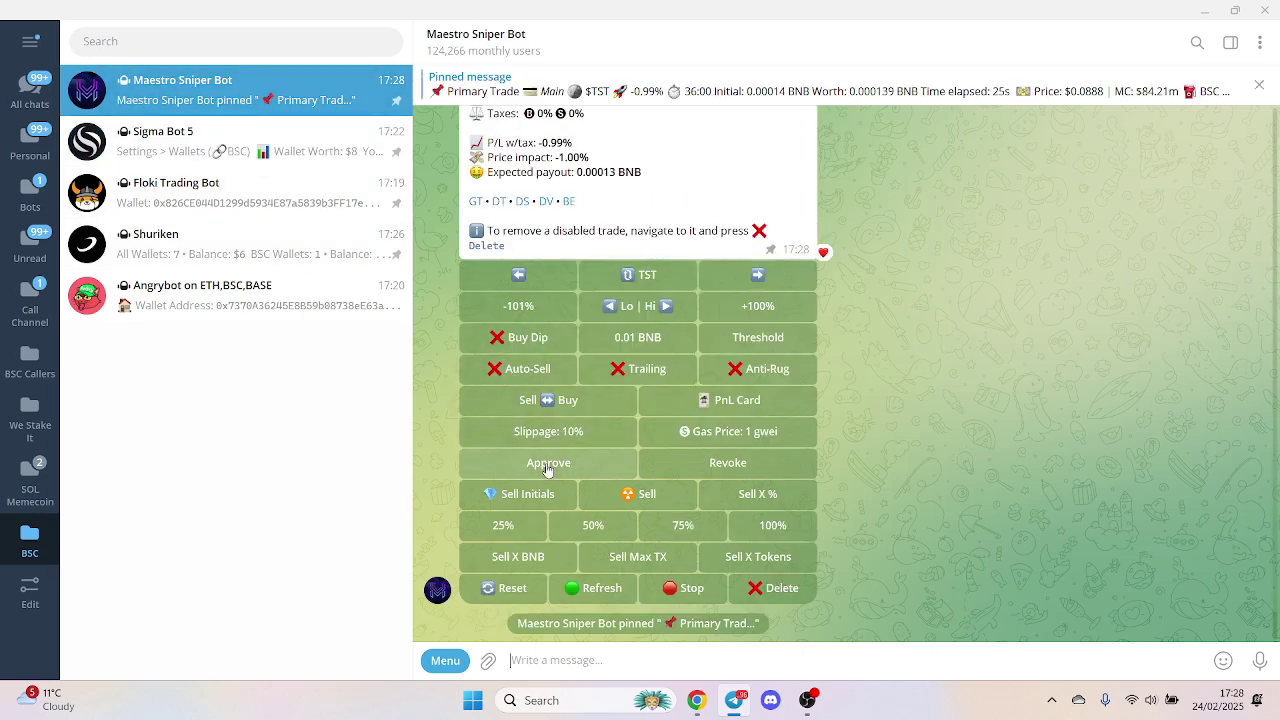
{"action": "left_click", "coordinate": [265, 139]}
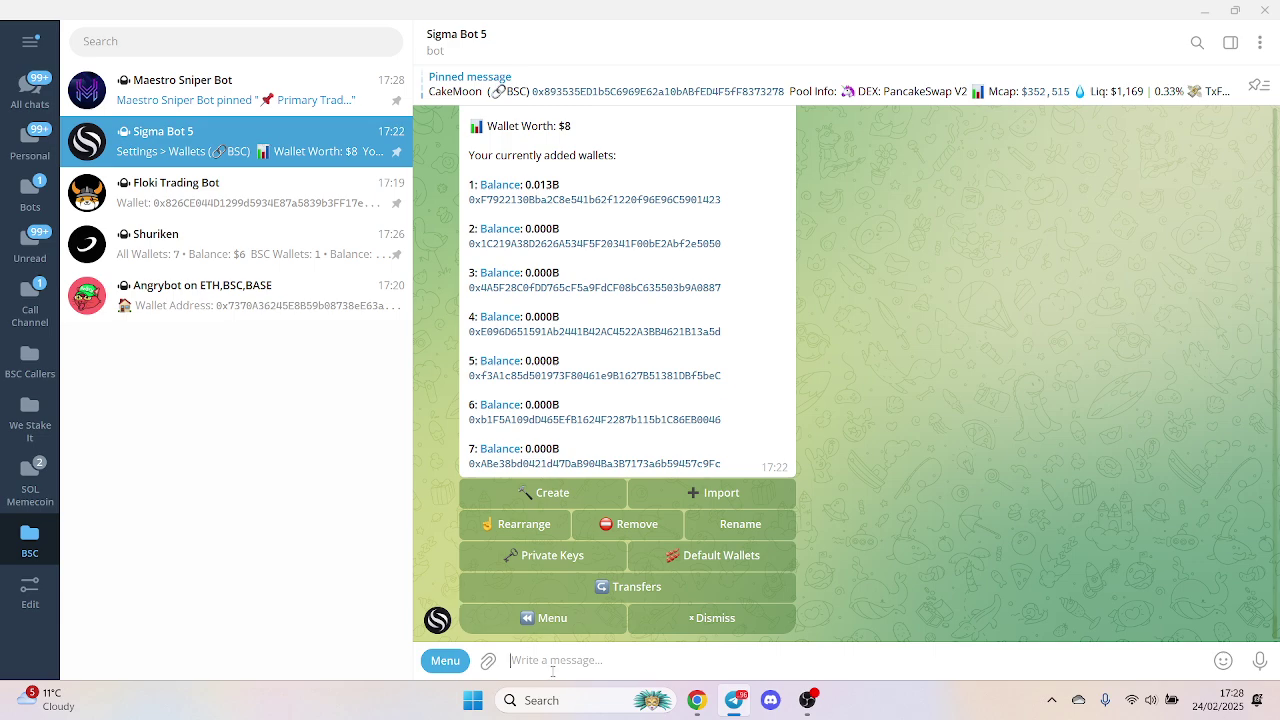
{"action": "left_click", "coordinate": [441, 662]}
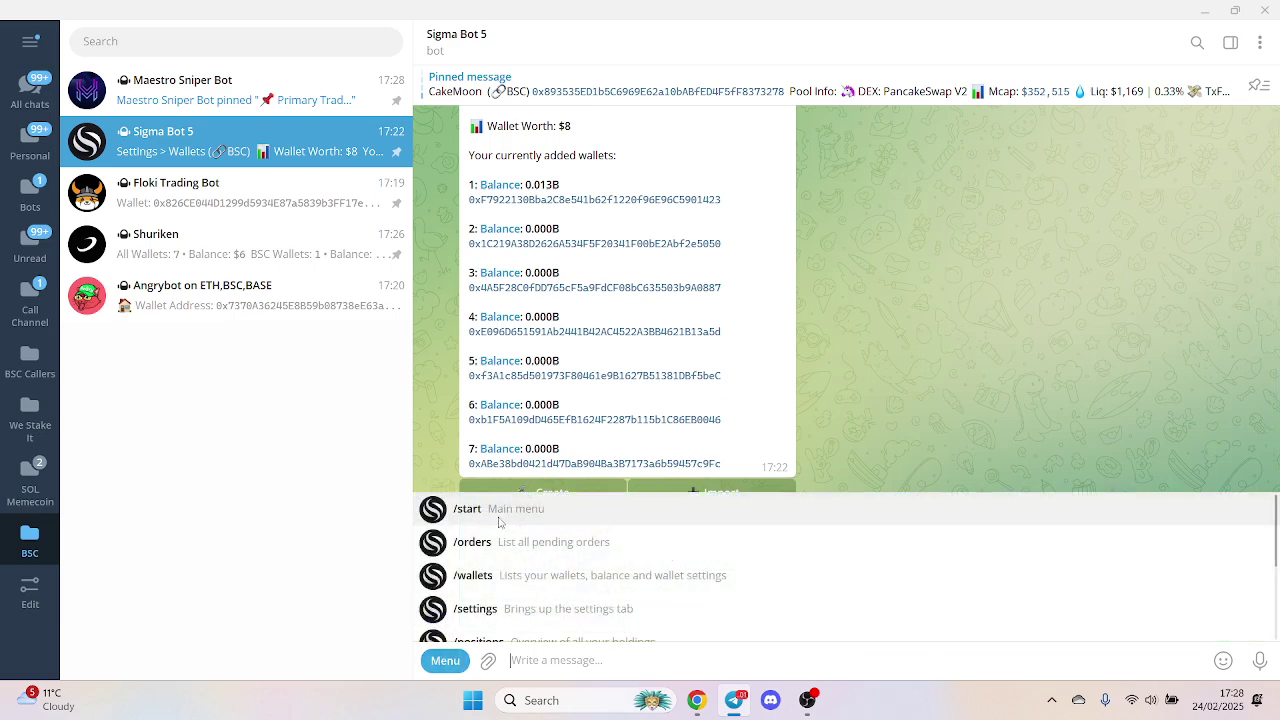
{"action": "left_click", "coordinate": [497, 512]}
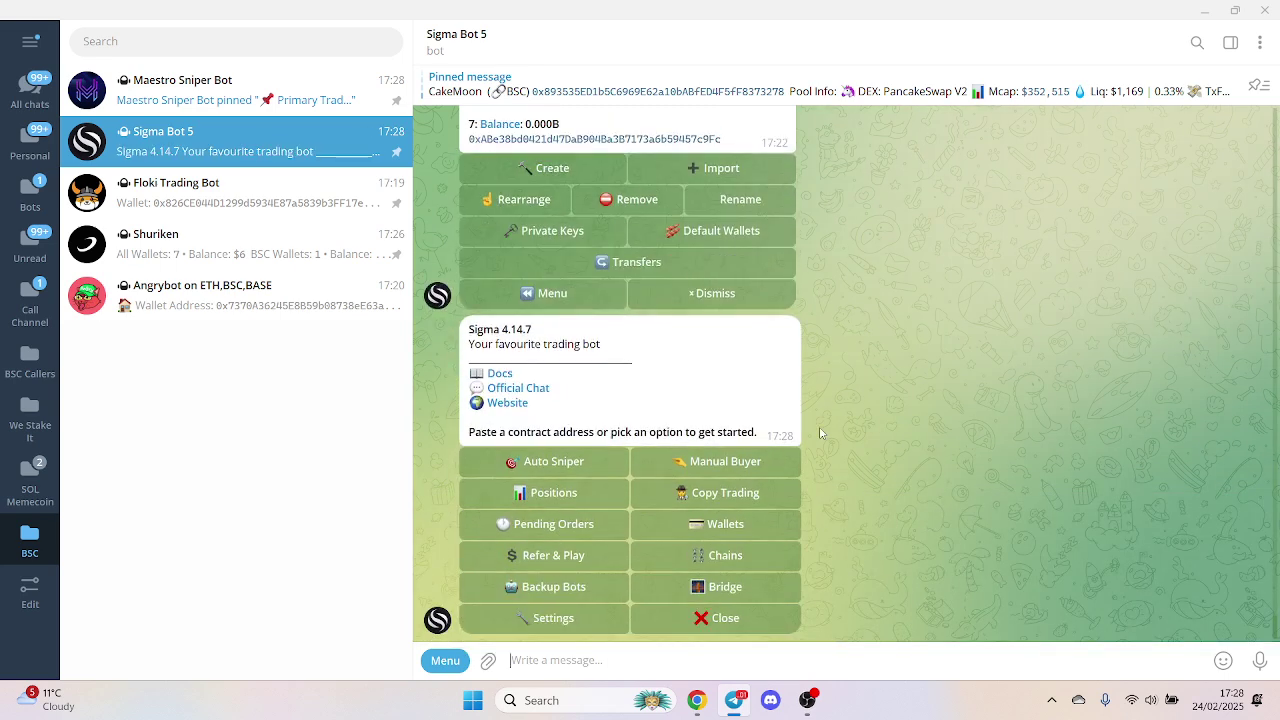
{"action": "left_click", "coordinate": [708, 525]}
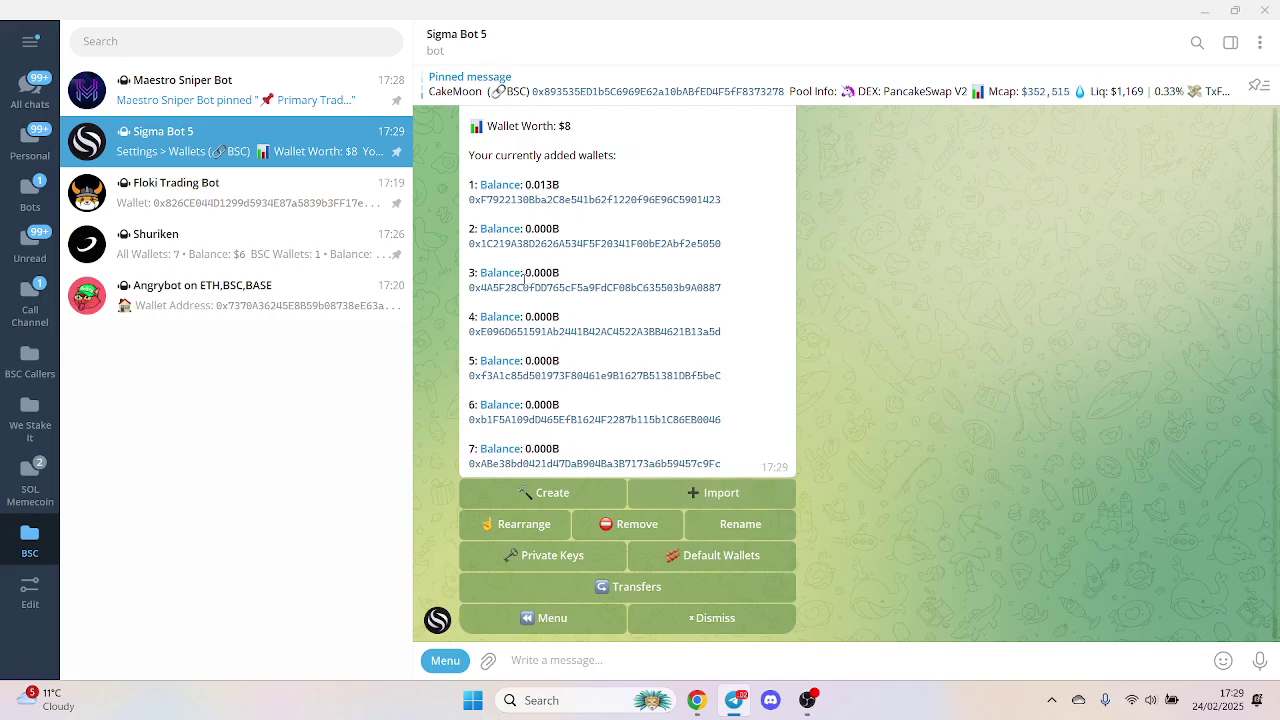
Send the TST contract address to Sigma Bot 5 and buy TST for 0.001 BNB
{"action": "type", "text": "0x86Bb94DdD16Efc8bc58e6b056e8df71D9e666429"}
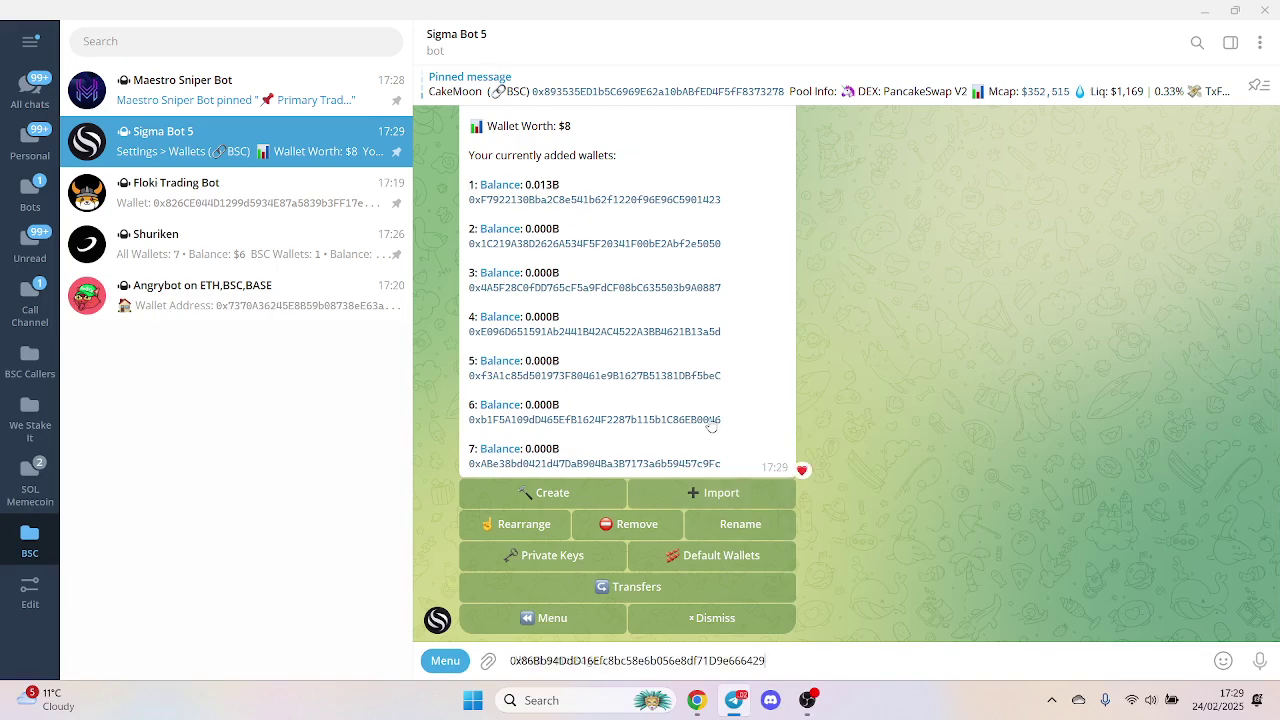
{"action": "key", "text": "Return"}
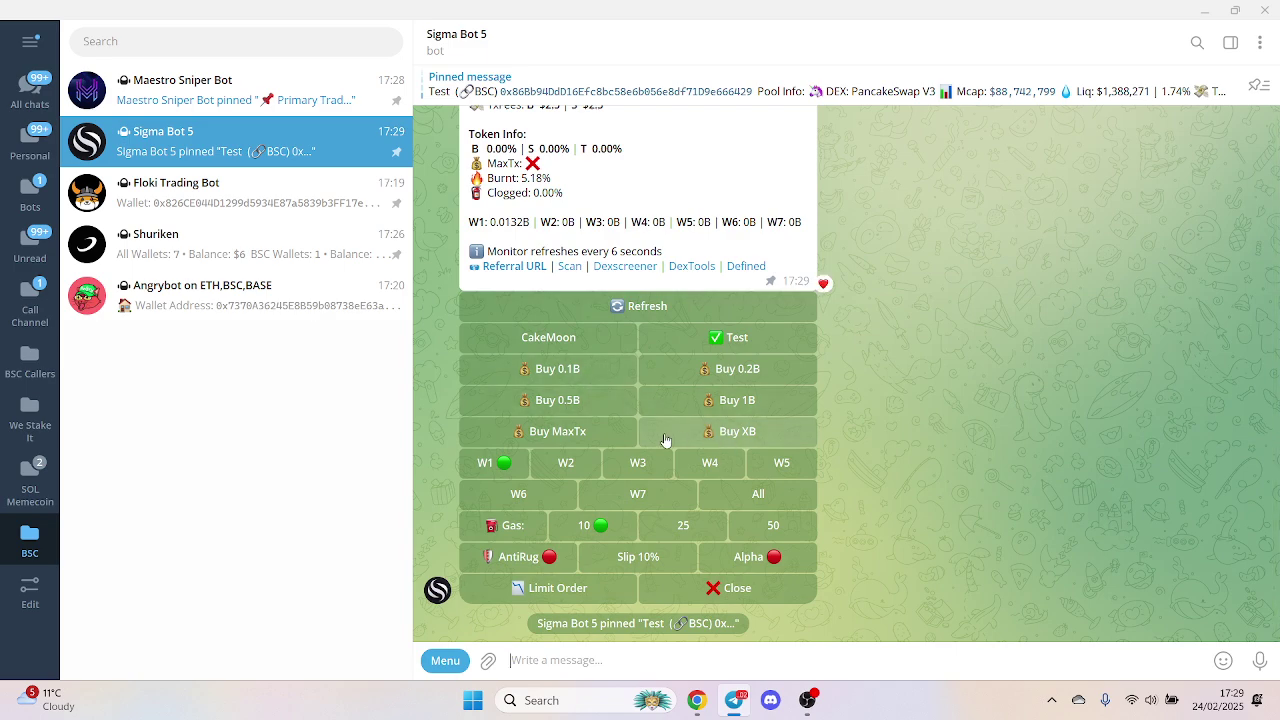
{"action": "left_click", "coordinate": [733, 440]}
{"action": "type", "text": "0"}
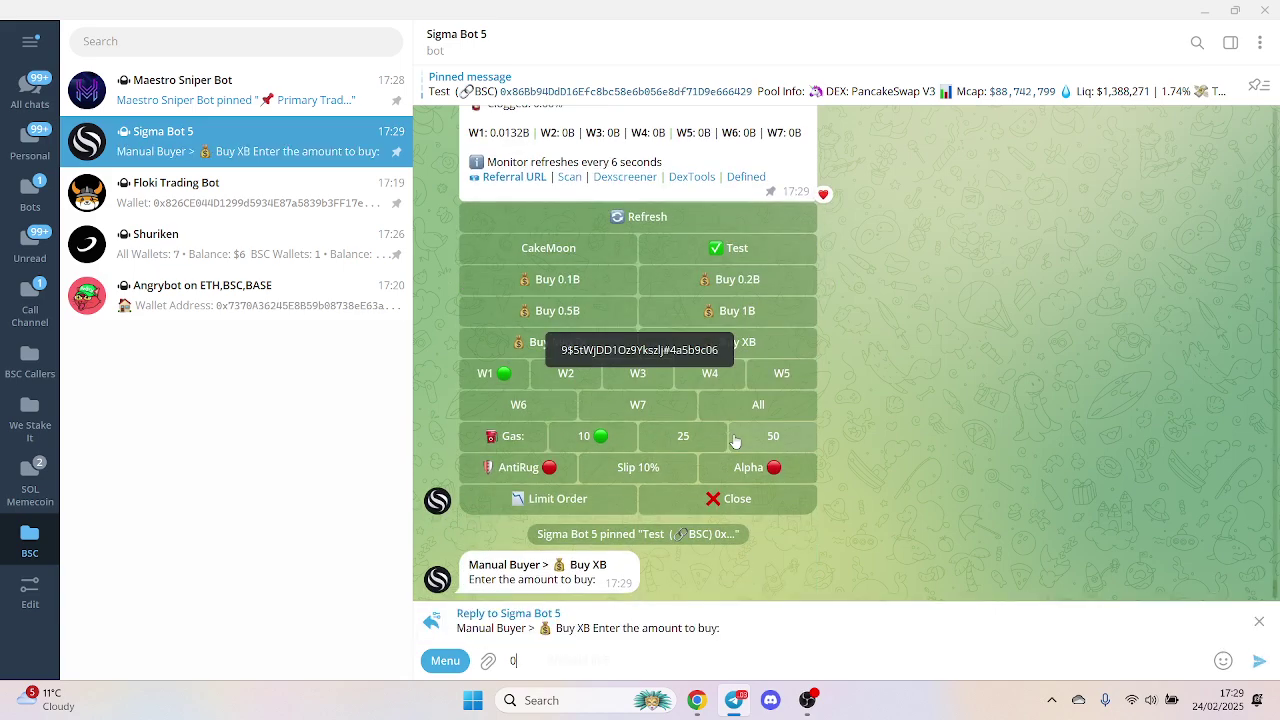
{"action": "type", "text": ".001"}
{"action": "key", "text": "Return"}
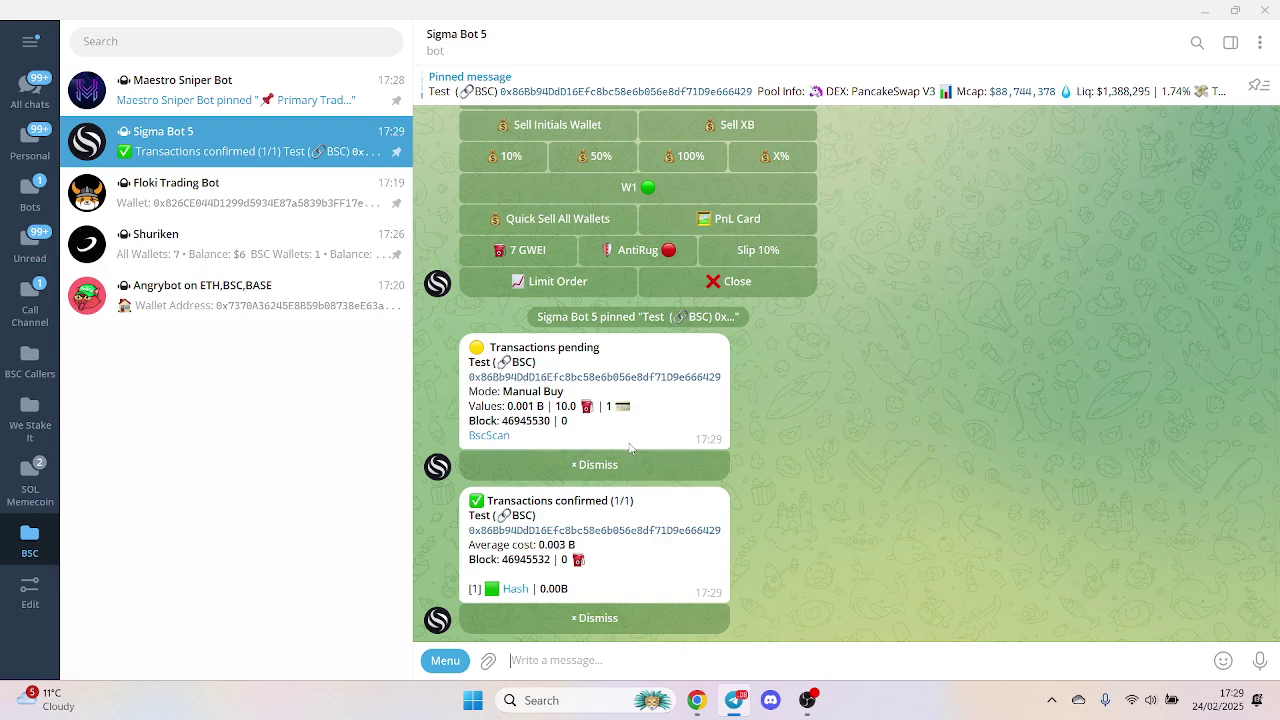
{"action": "double_click", "coordinate": [630, 448]}
Open the Floki Trading Bot chat and send it the TST contract address
{"action": "left_click", "coordinate": [295, 207]}
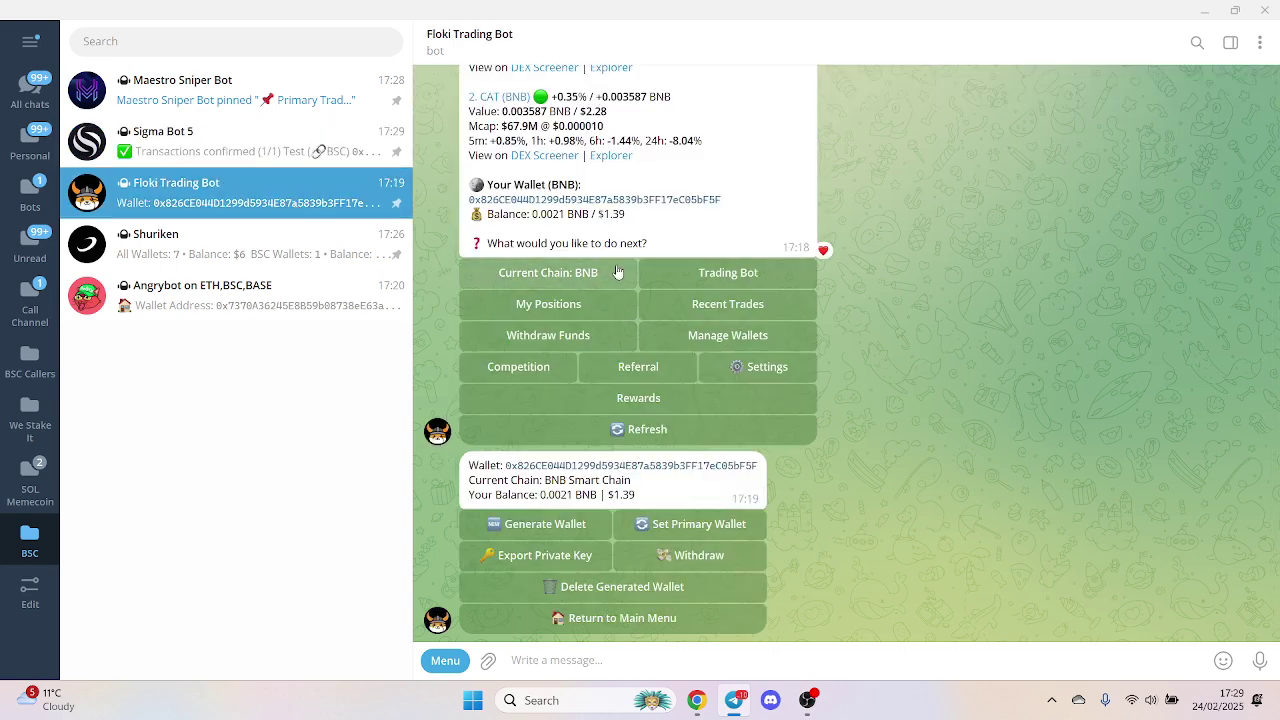
{"action": "type", "text": "0x868b94DdD16Efc8bc58e6b056e8df71D9e666429"}
{"action": "key", "text": "Return"}
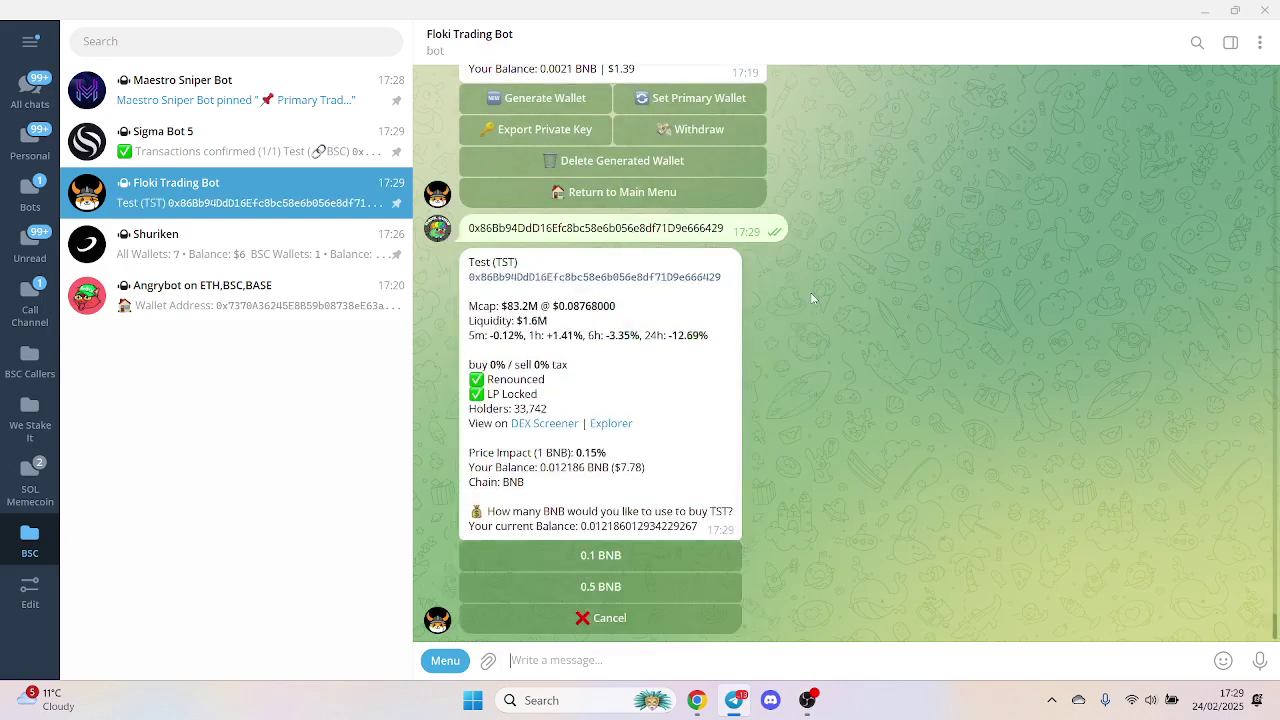
{"action": "double_click", "coordinate": [648, 572]}
{"action": "double_click", "coordinate": [637, 556]}
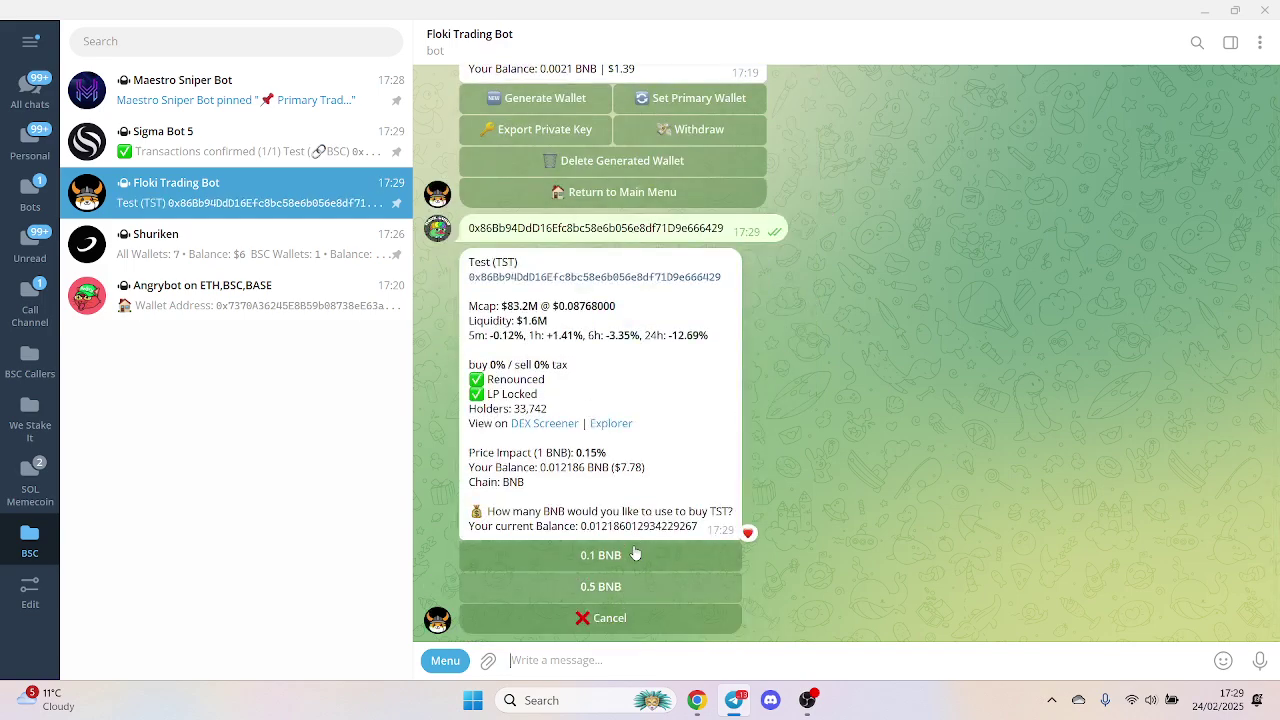
Restart Floki Trading Bot with /start and bring up its trading settings
{"action": "left_click", "coordinate": [445, 660]}
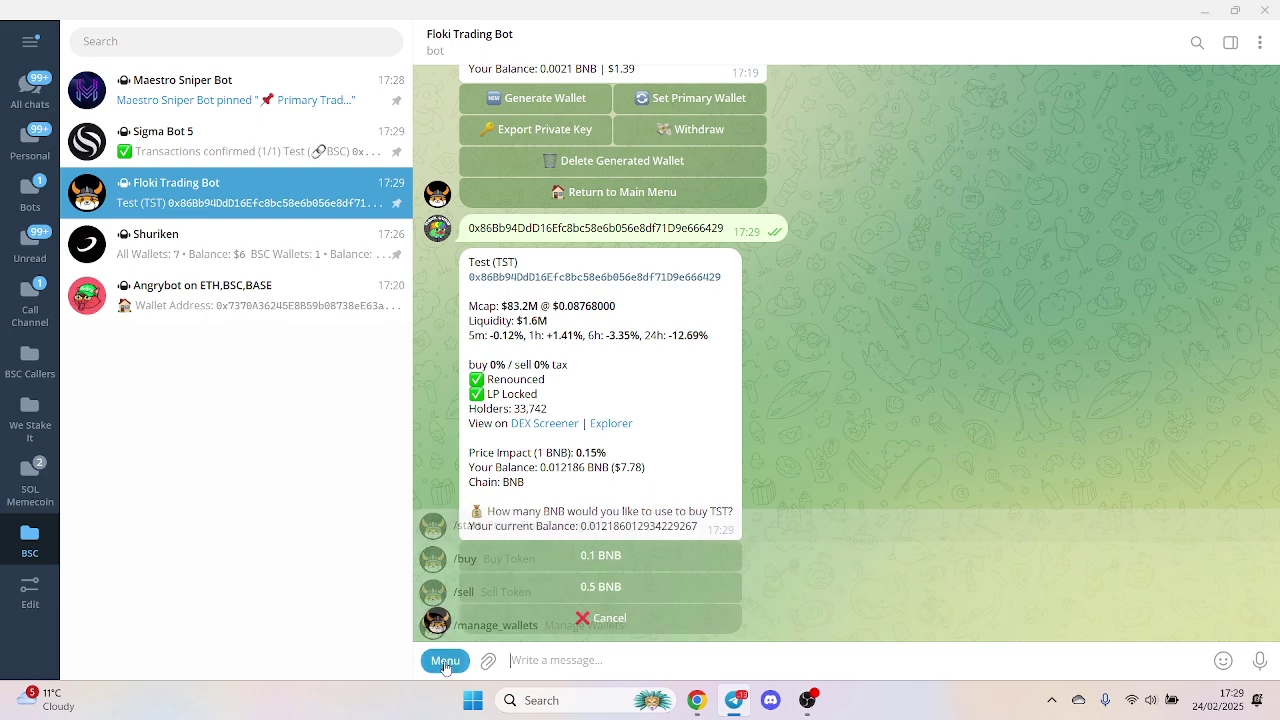
{"action": "left_click", "coordinate": [467, 525]}
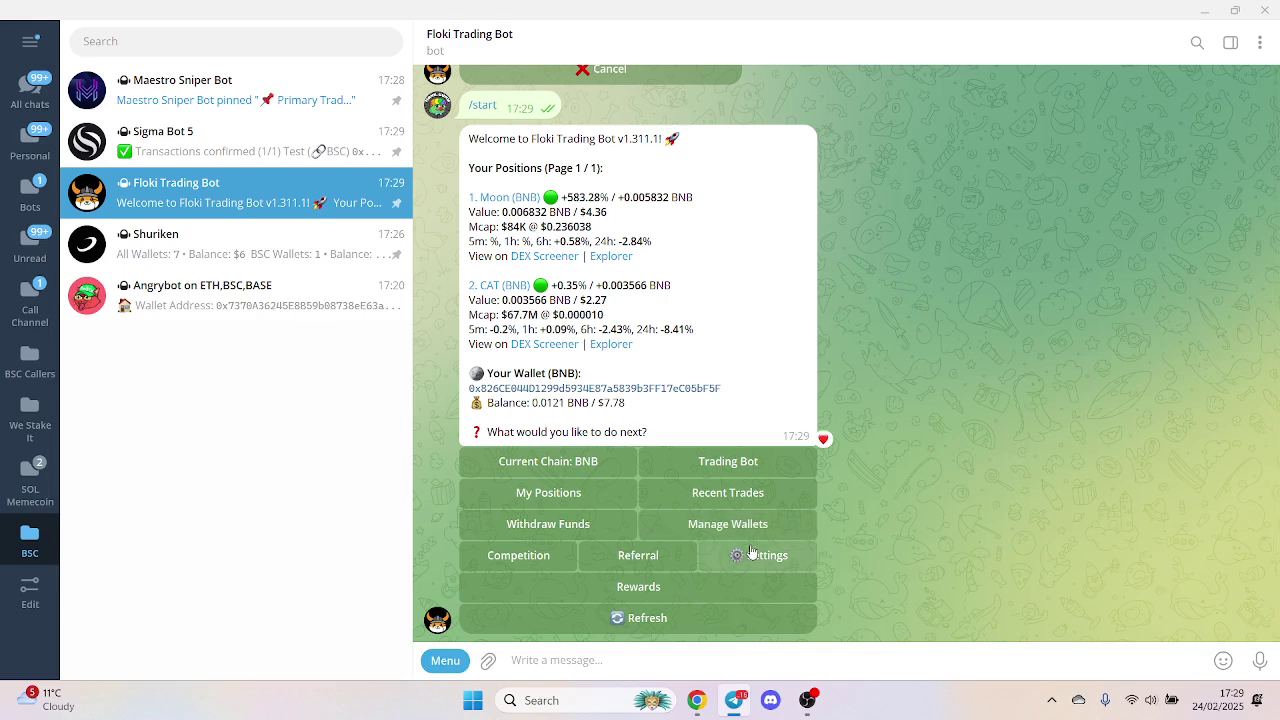
{"action": "left_click", "coordinate": [752, 552]}
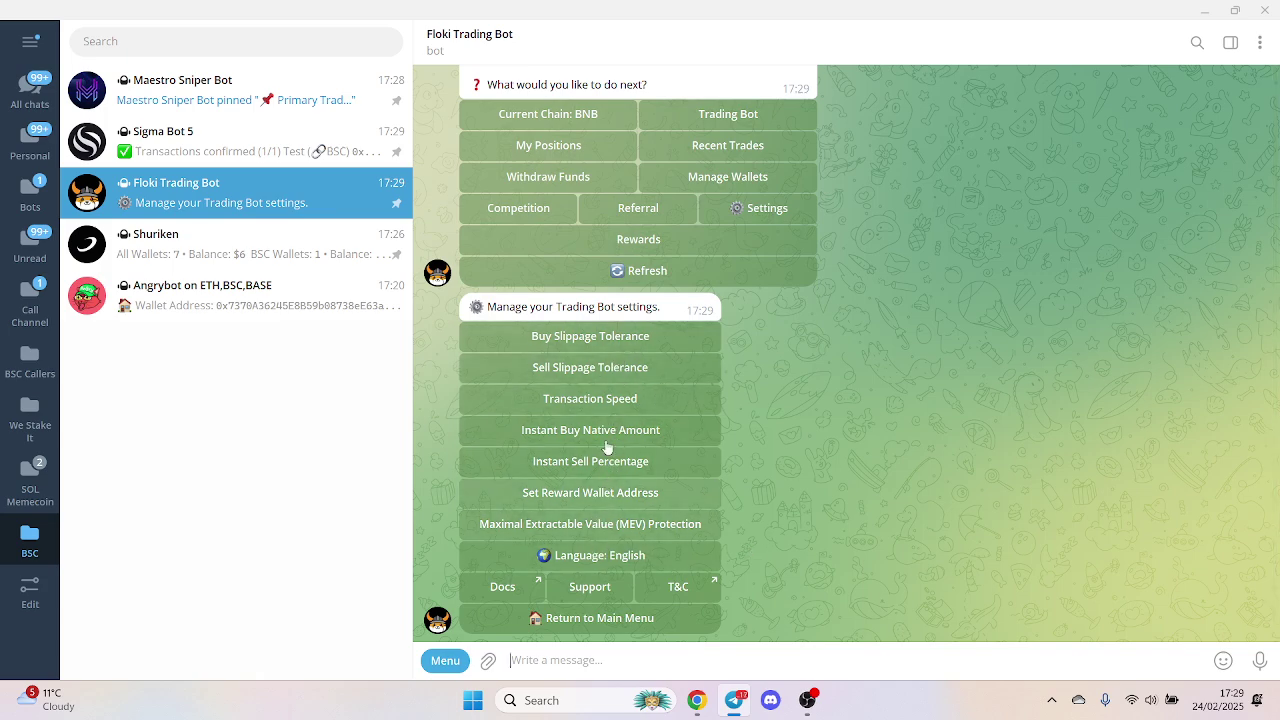
{"action": "mouse_move", "coordinate": [623, 310]}
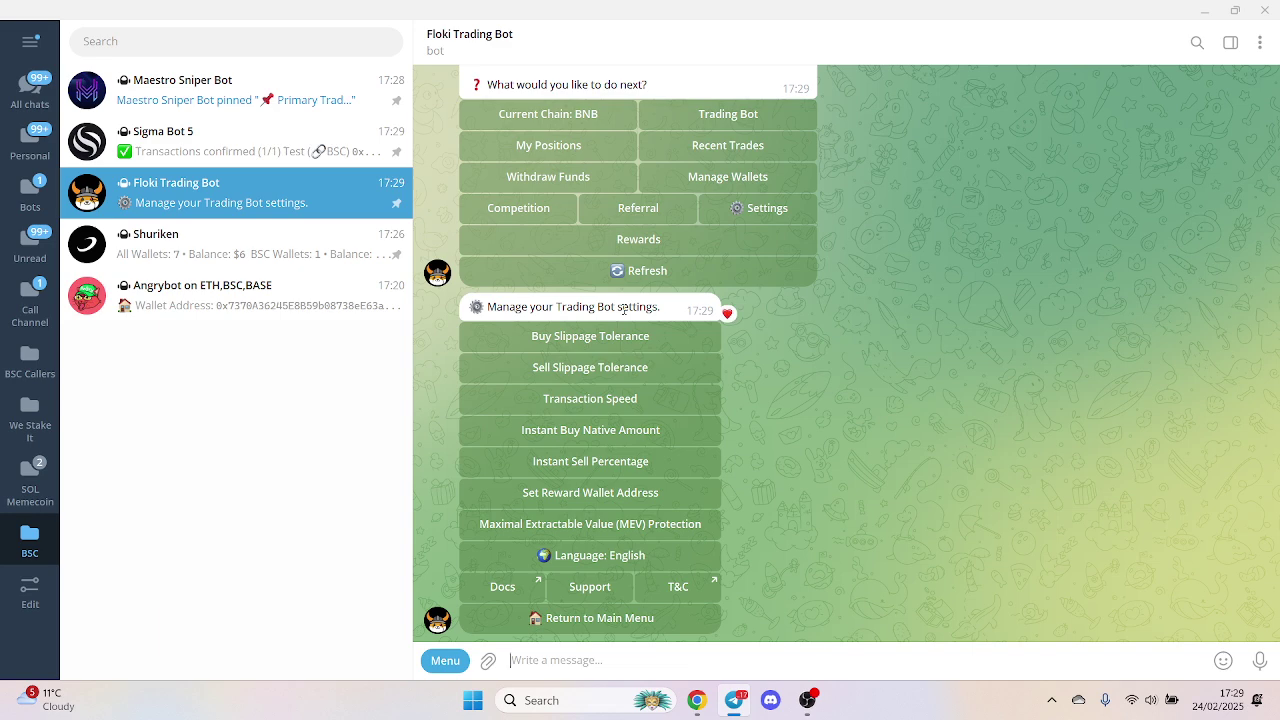
Buy 7.065644 TST for 0.001 BNB with Floki Trading Bot using the contract address
{"action": "type", "text": "0x86Bb94DdD16Efc8bc58e6b056e8df71D9e666429"}
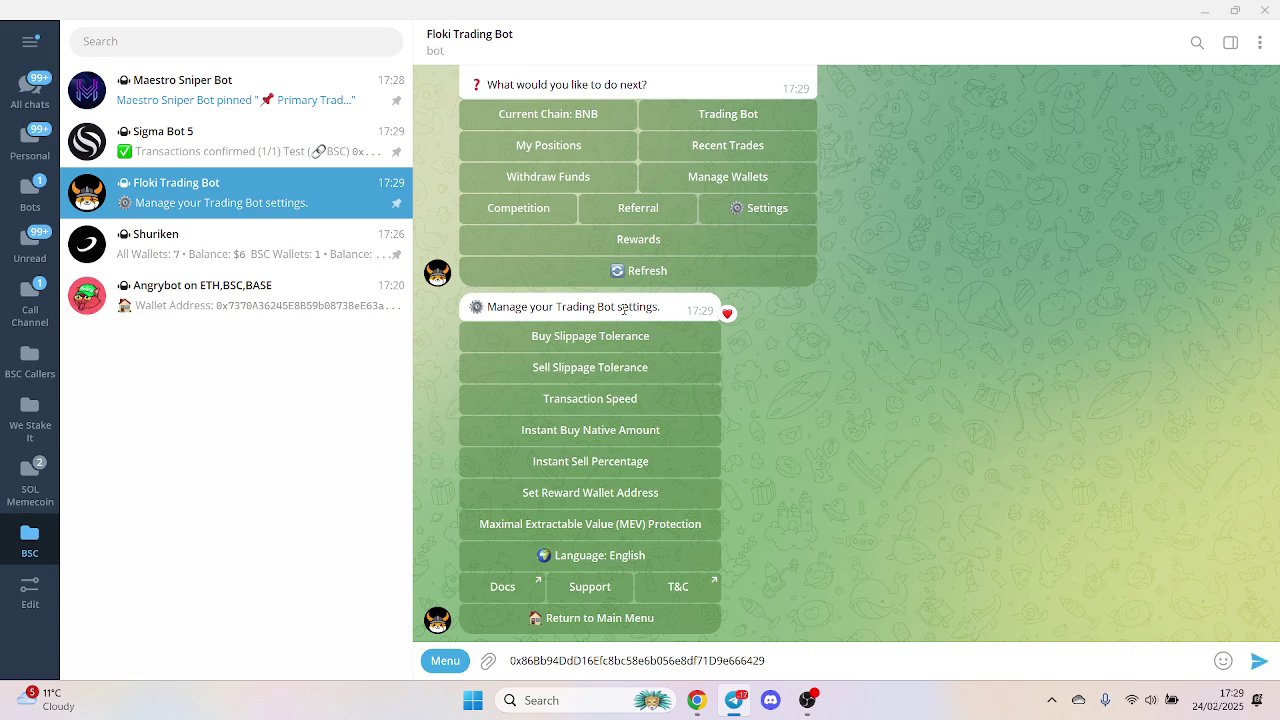
{"action": "key", "text": "Return"}
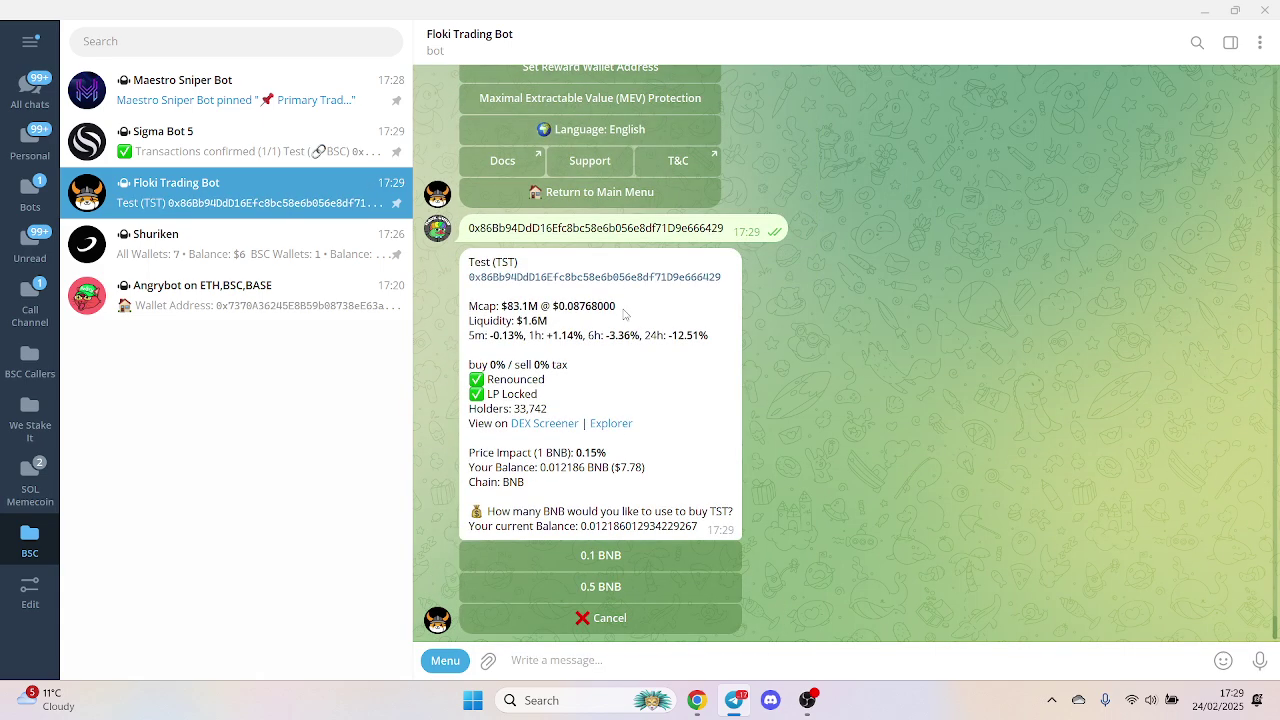
{"action": "type", "text": "0"}
{"action": "key", "text": "BackSpace"}
{"action": "type", "text": "0"}
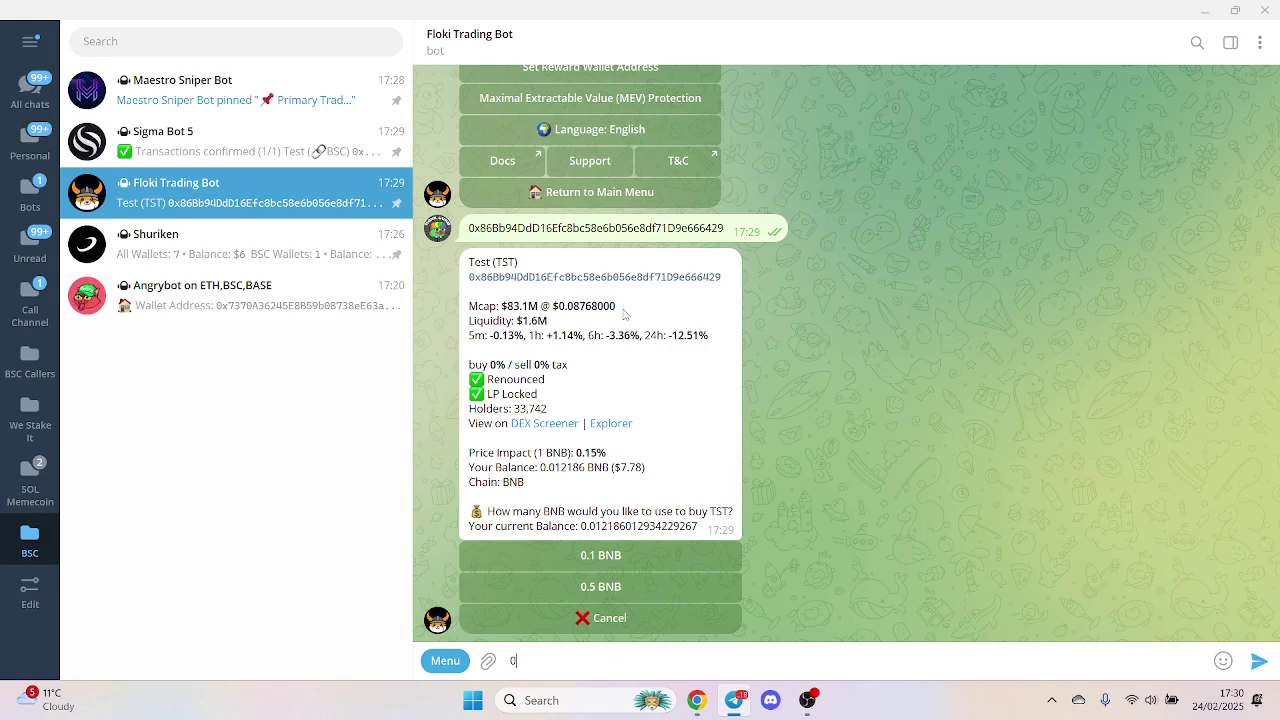
{"action": "type", "text": ".001"}
{"action": "key", "text": "Return"}
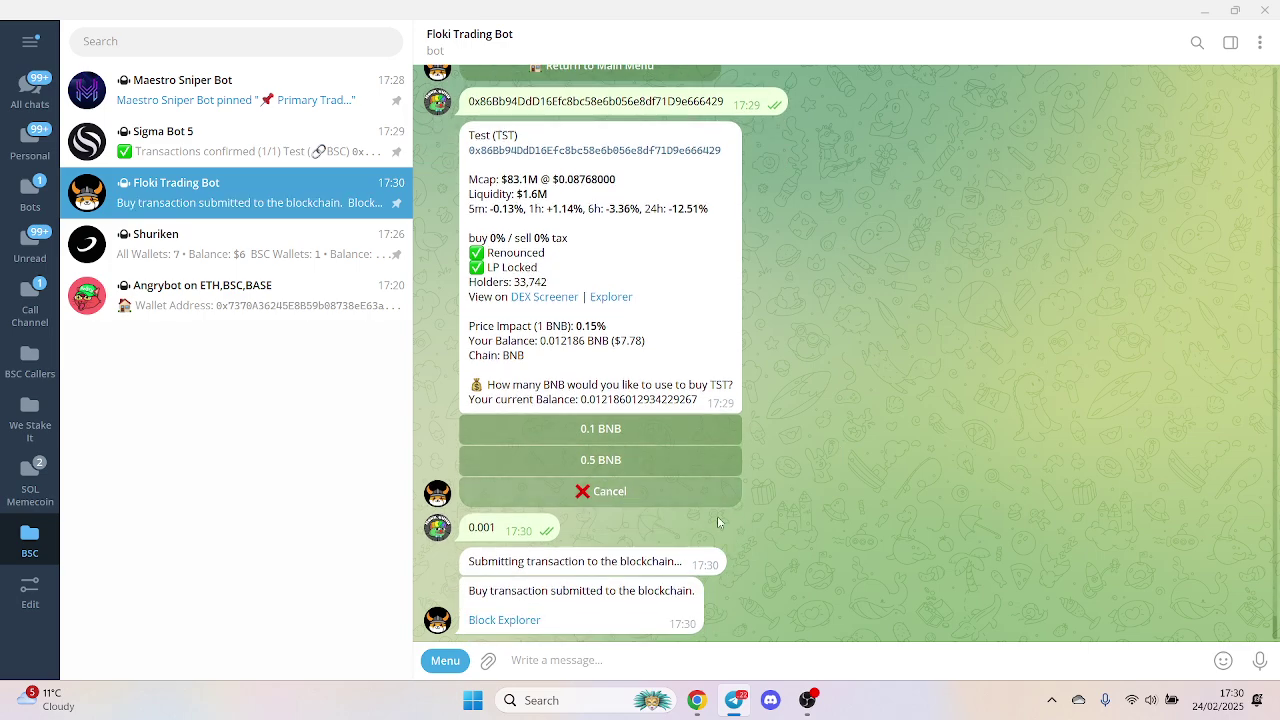
{"action": "double_click", "coordinate": [499, 588]}
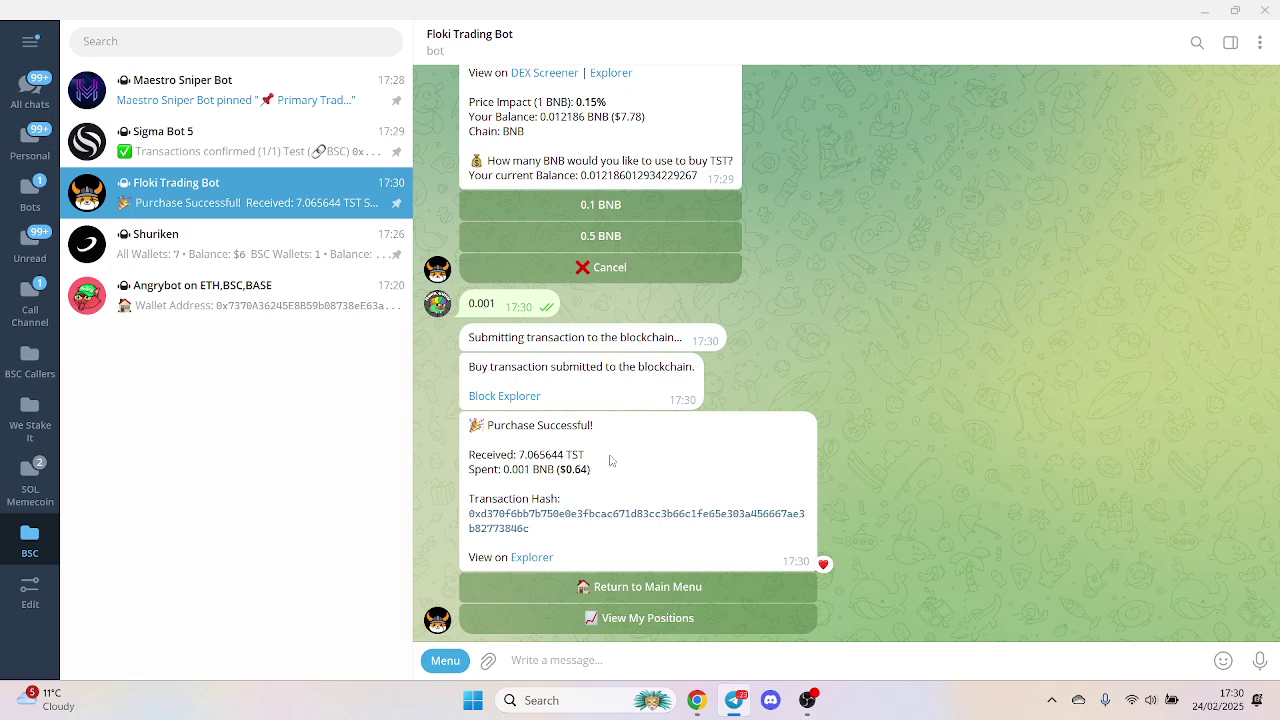
{"action": "left_click", "coordinate": [256, 252]}
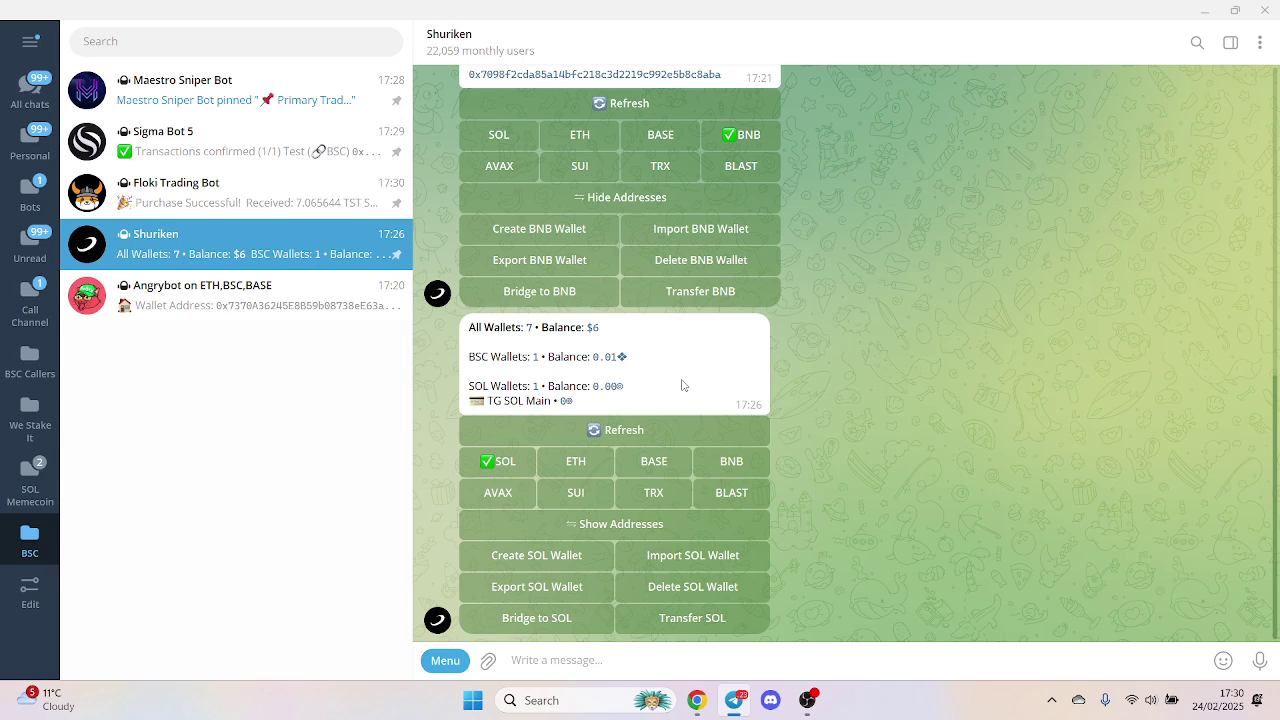
{"action": "double_click", "coordinate": [683, 385]}
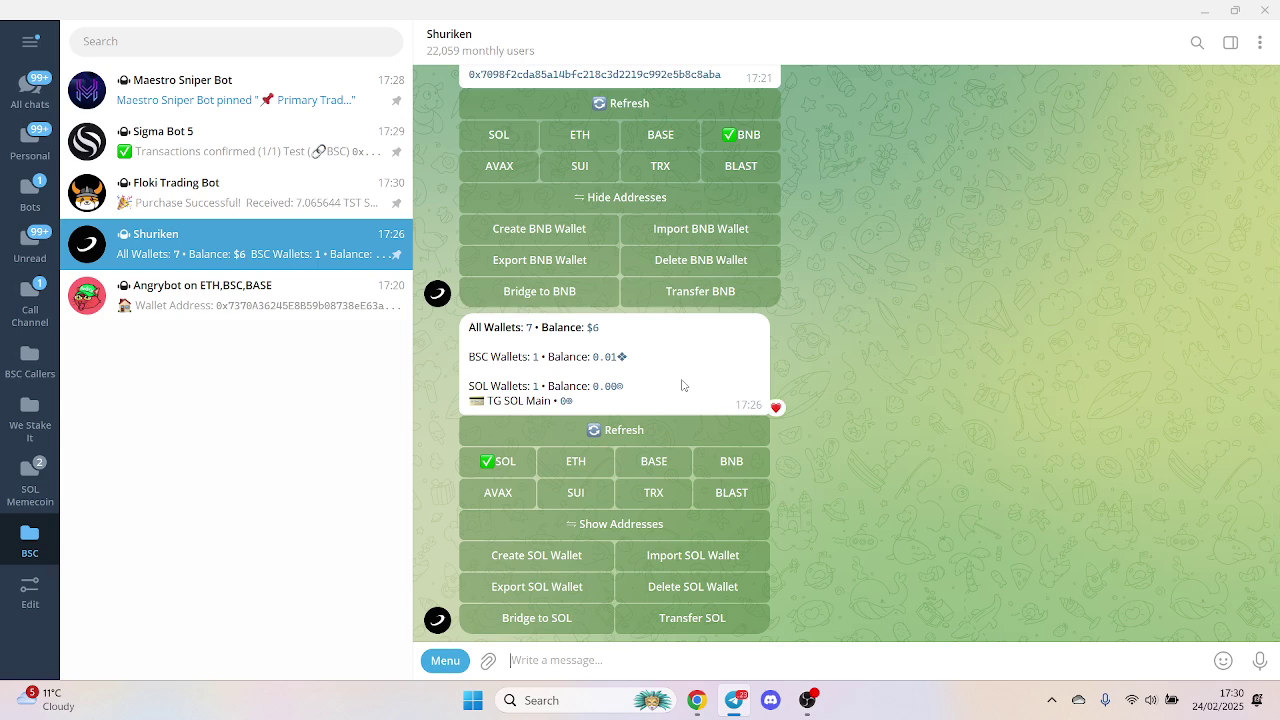
Copy the TST contract address from the token card in the Maestro Sniper Bot chat
{"action": "left_click", "coordinate": [530, 327]}
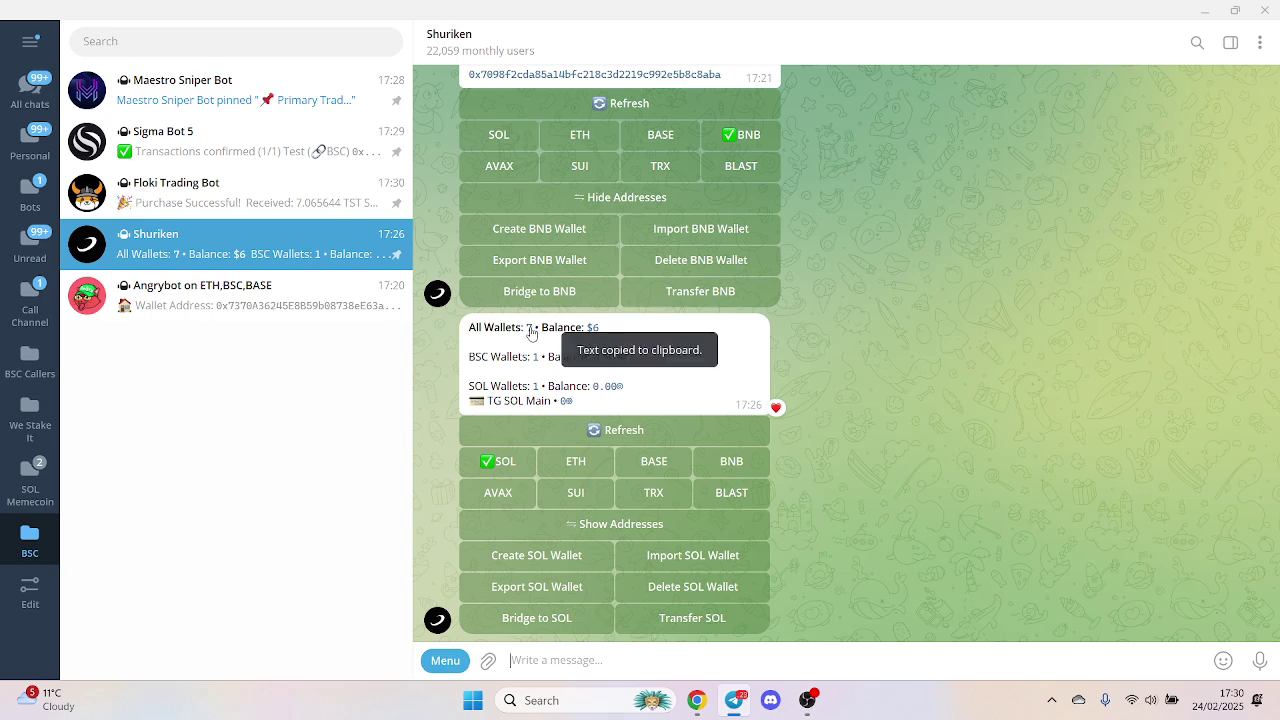
{"action": "left_click", "coordinate": [240, 193]}
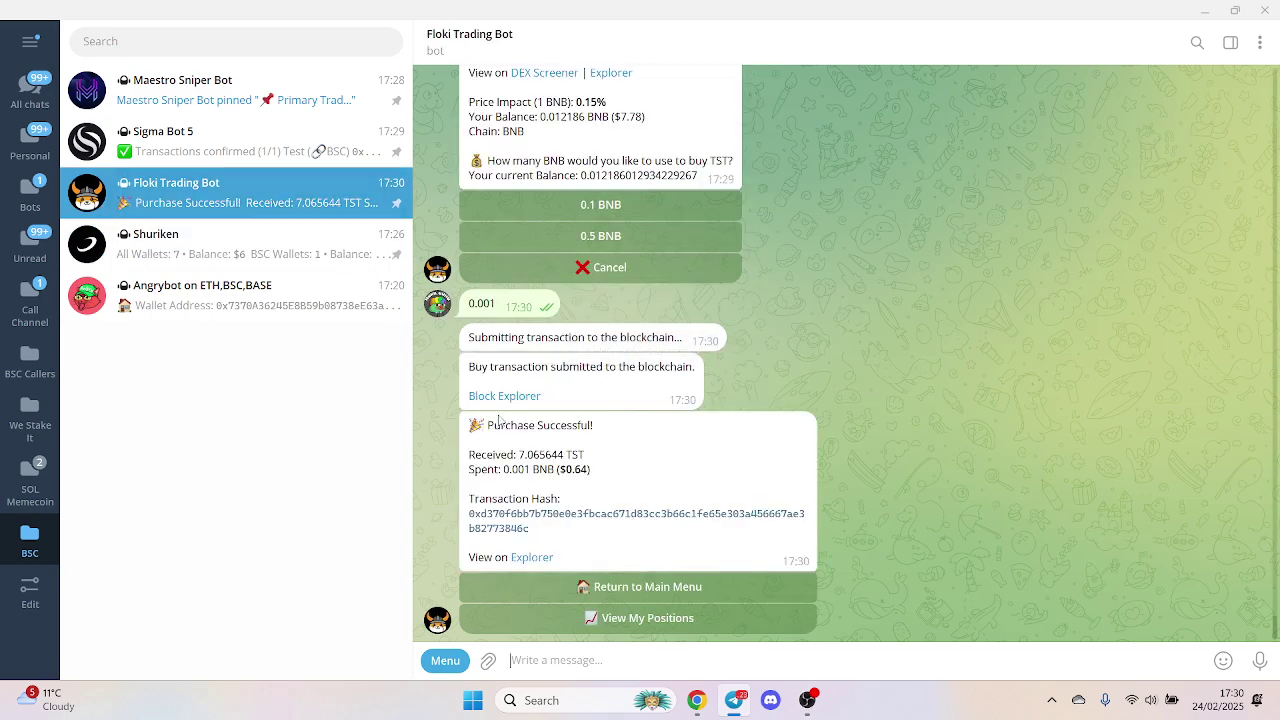
{"action": "scroll", "coordinate": [543, 361], "scroll_direction": "up", "scroll_amount": 5}
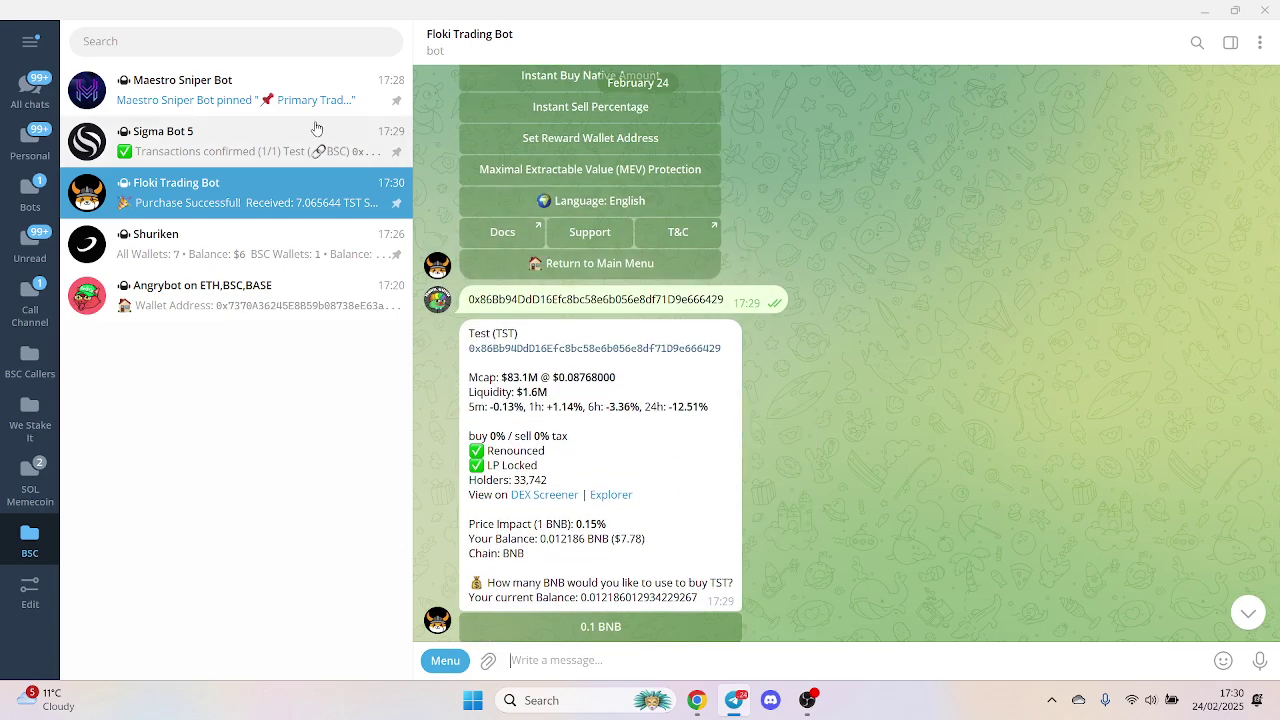
{"action": "left_click", "coordinate": [267, 87]}
{"action": "scroll", "coordinate": [620, 420], "scroll_direction": "up", "scroll_amount": 5}
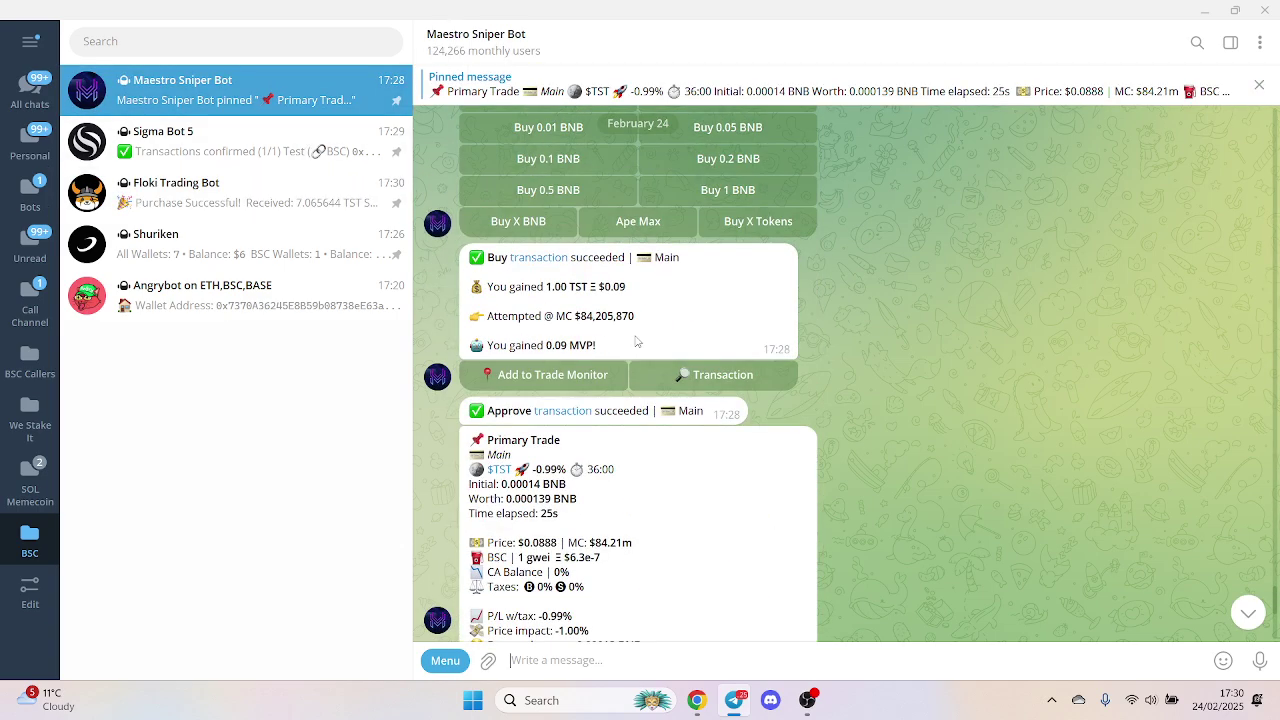
{"action": "scroll", "coordinate": [613, 438], "scroll_direction": "up", "scroll_amount": 6}
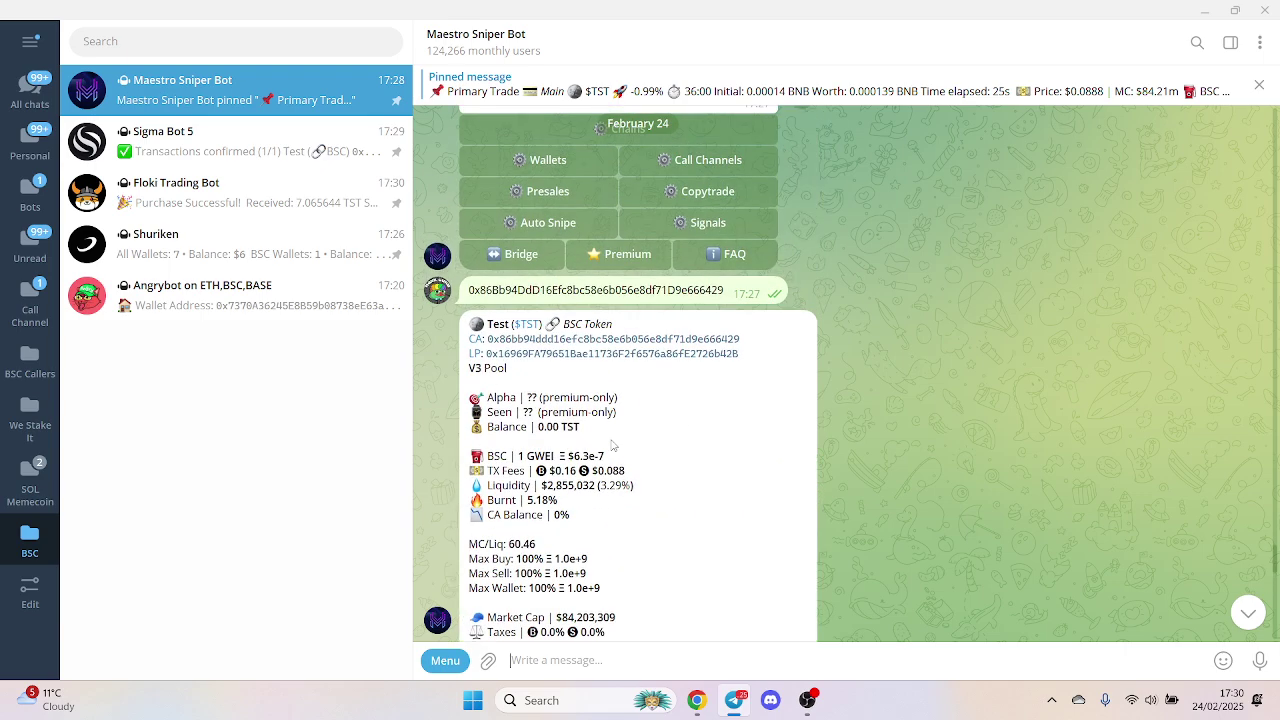
{"action": "left_click", "coordinate": [536, 340]}
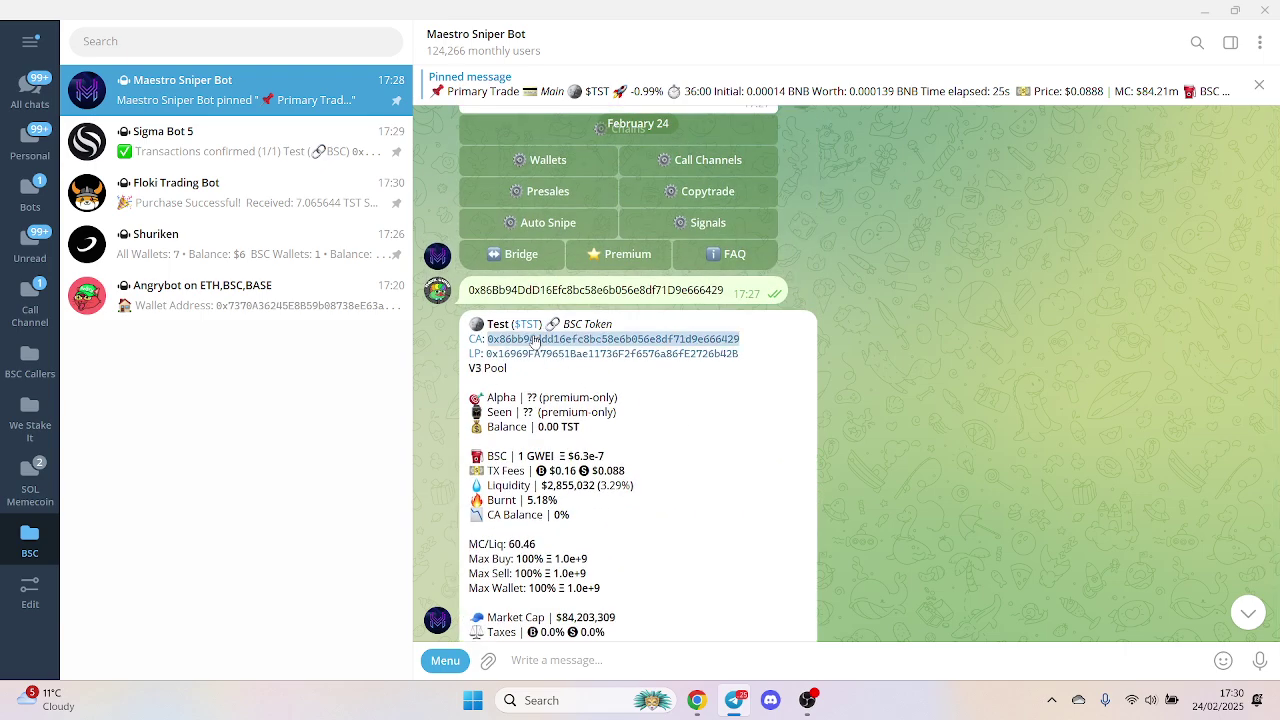
Send the TST contract address to Shuriken to get the $TST token card
{"action": "left_click", "coordinate": [243, 236]}
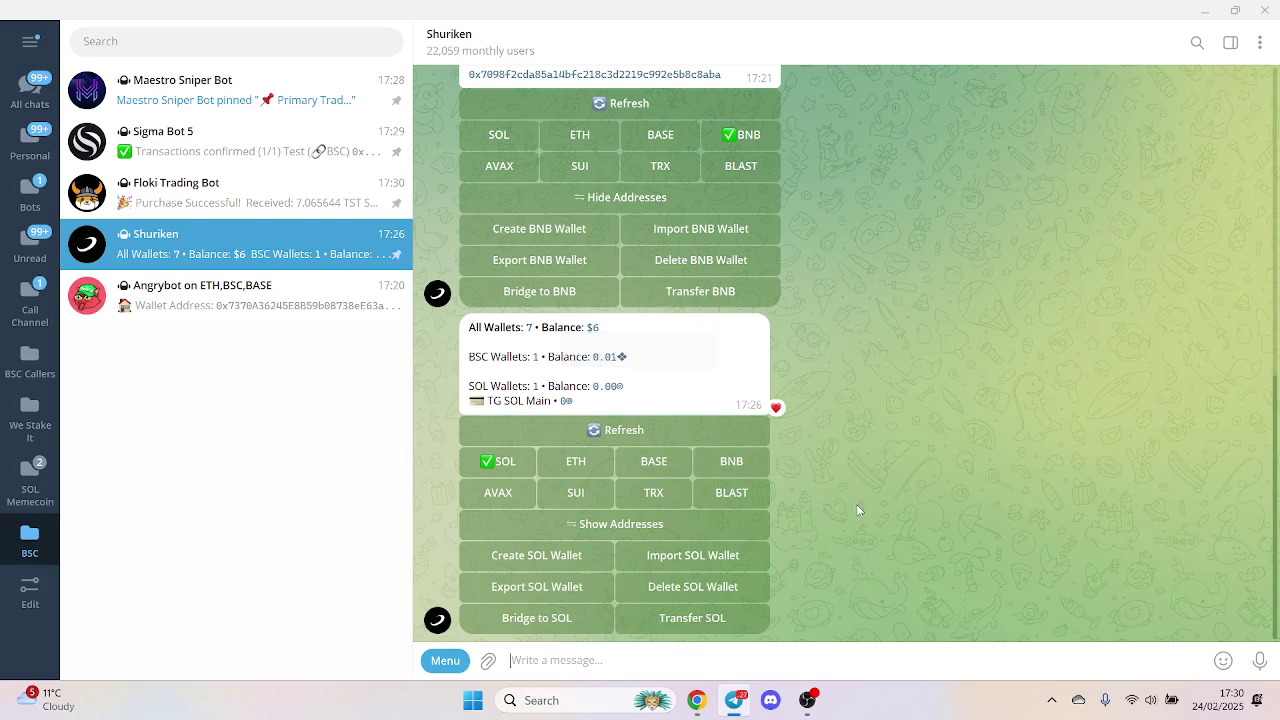
{"action": "key", "text": "ctrl+v"}
{"action": "key", "text": "Return"}
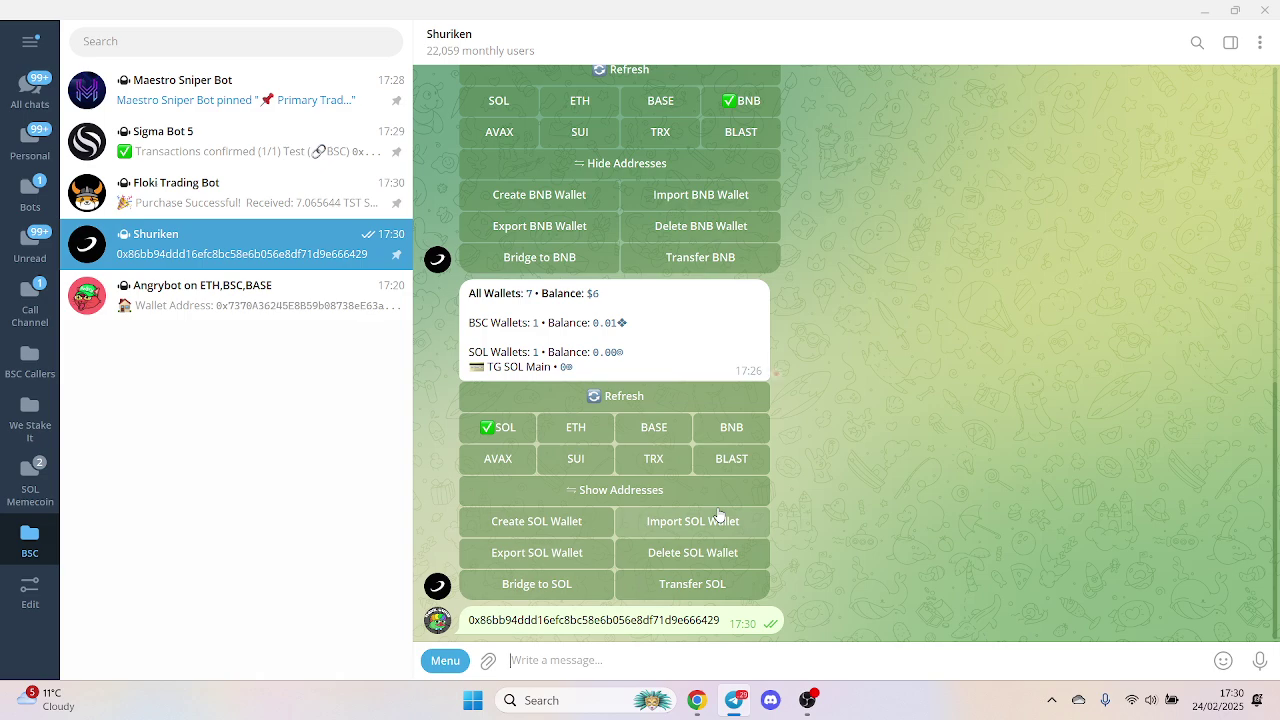
{"action": "double_click", "coordinate": [600, 230]}
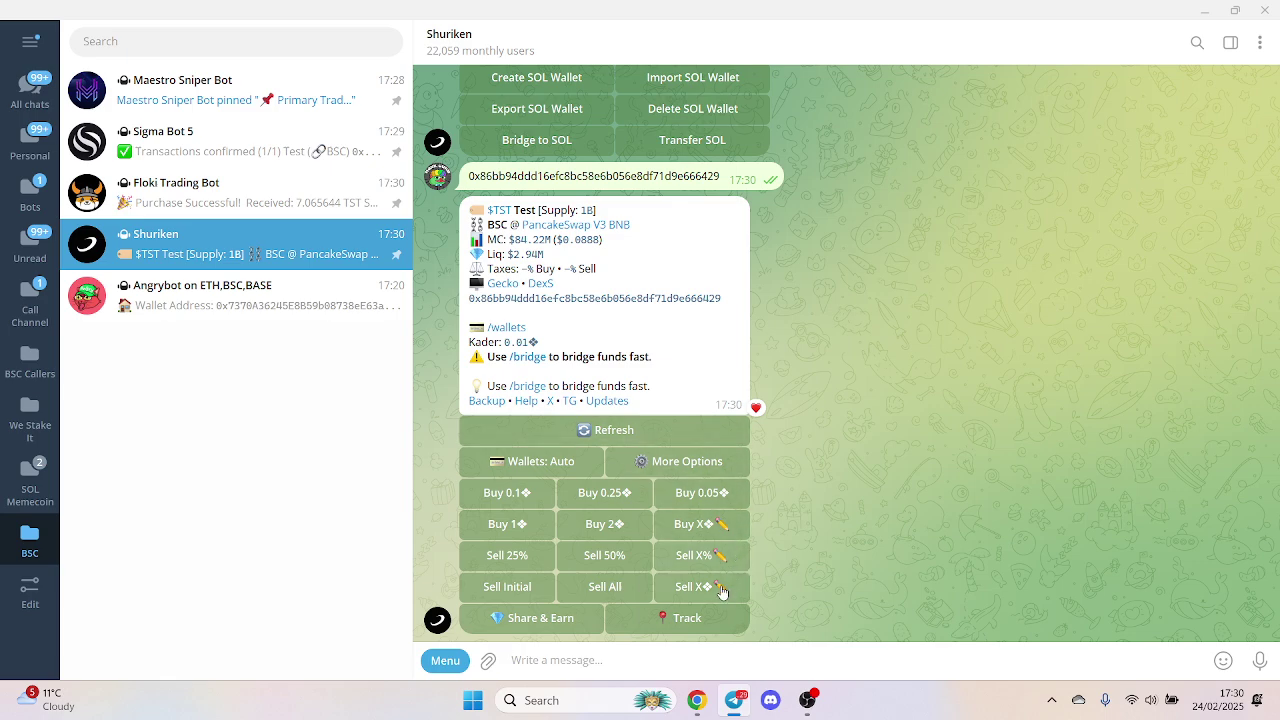
Request a custom 0.001 BNB TST swap in Shuriken and confirm it
{"action": "left_click", "coordinate": [700, 523]}
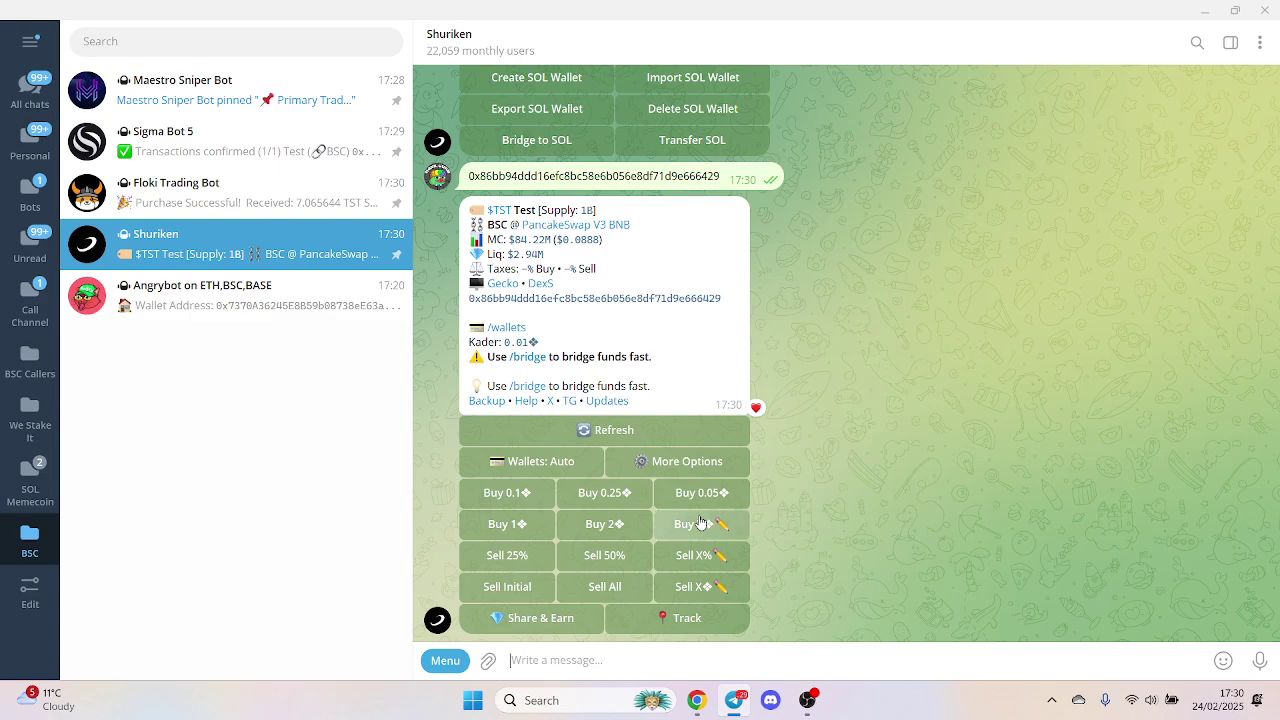
{"action": "type", "text": "0.001"}
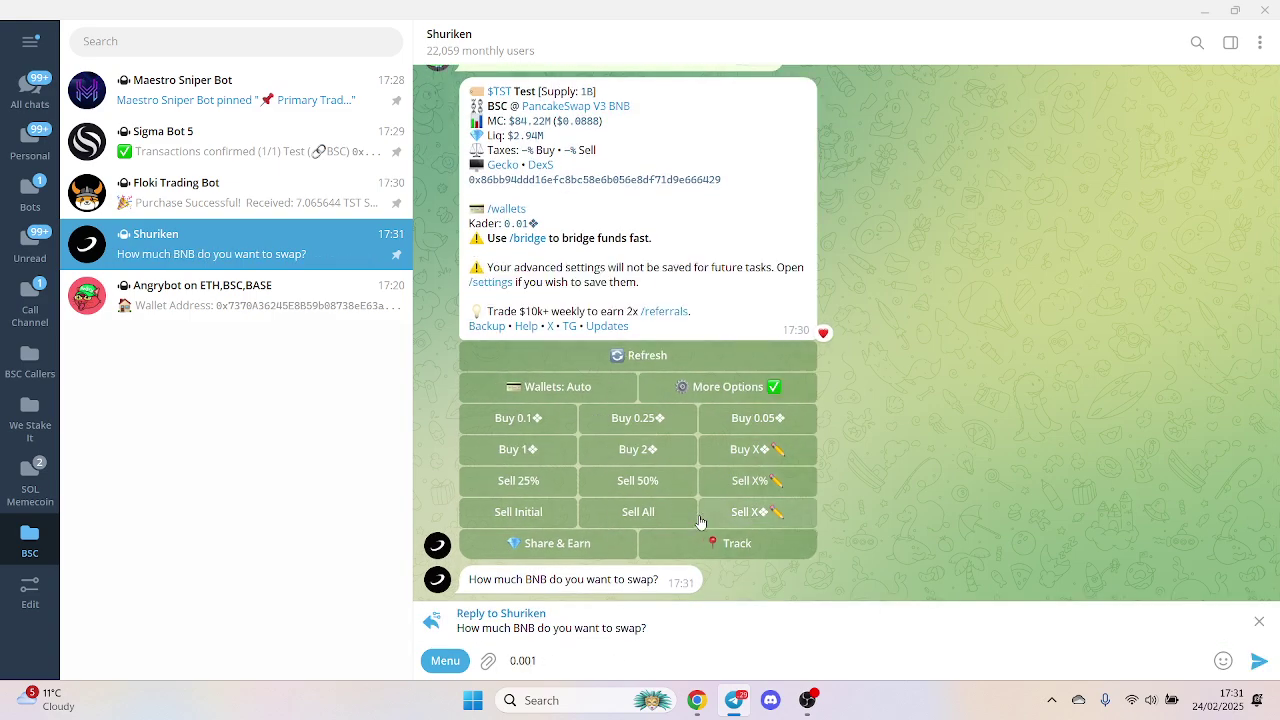
{"action": "key", "text": "Return"}
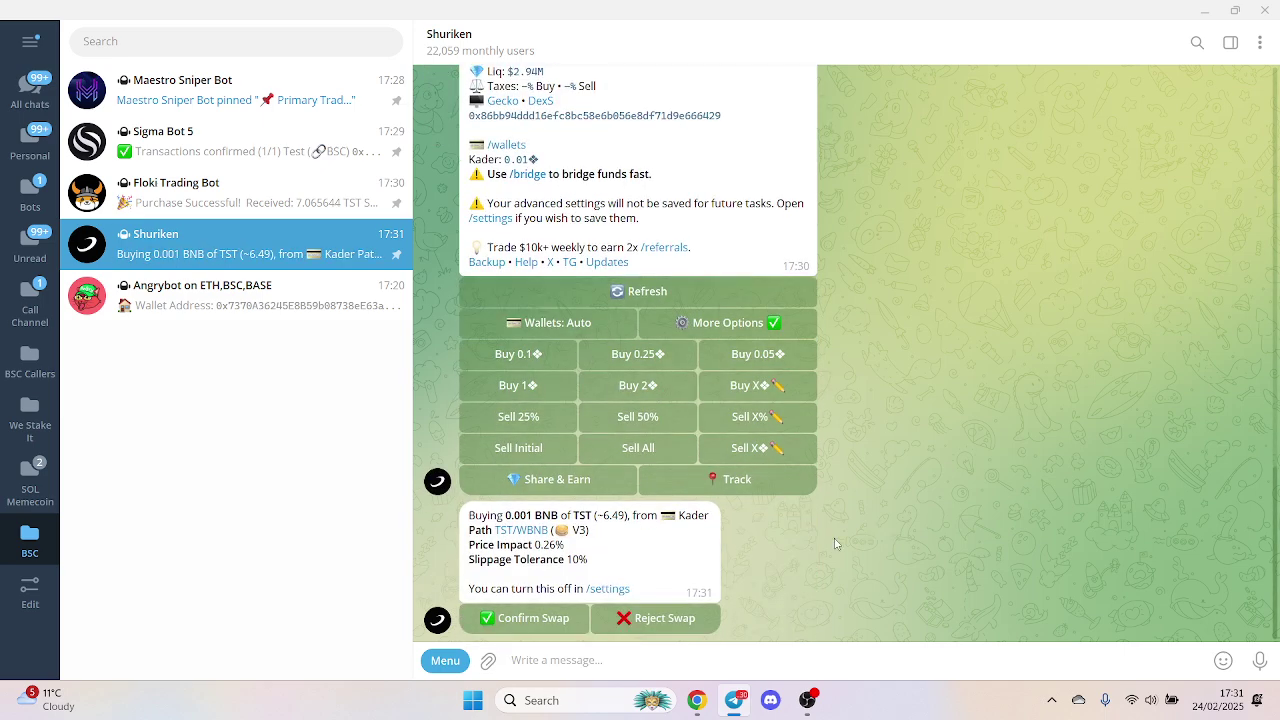
{"action": "left_click", "coordinate": [560, 618]}
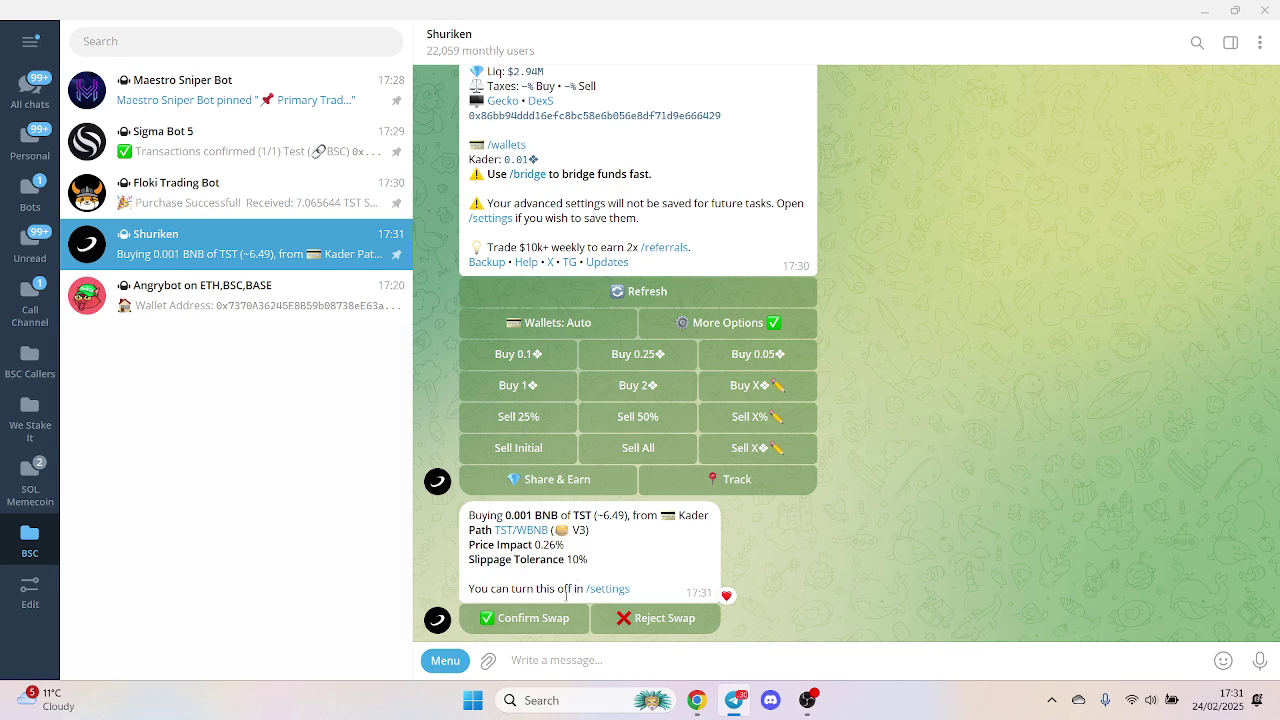
{"action": "left_click", "coordinate": [512, 620]}
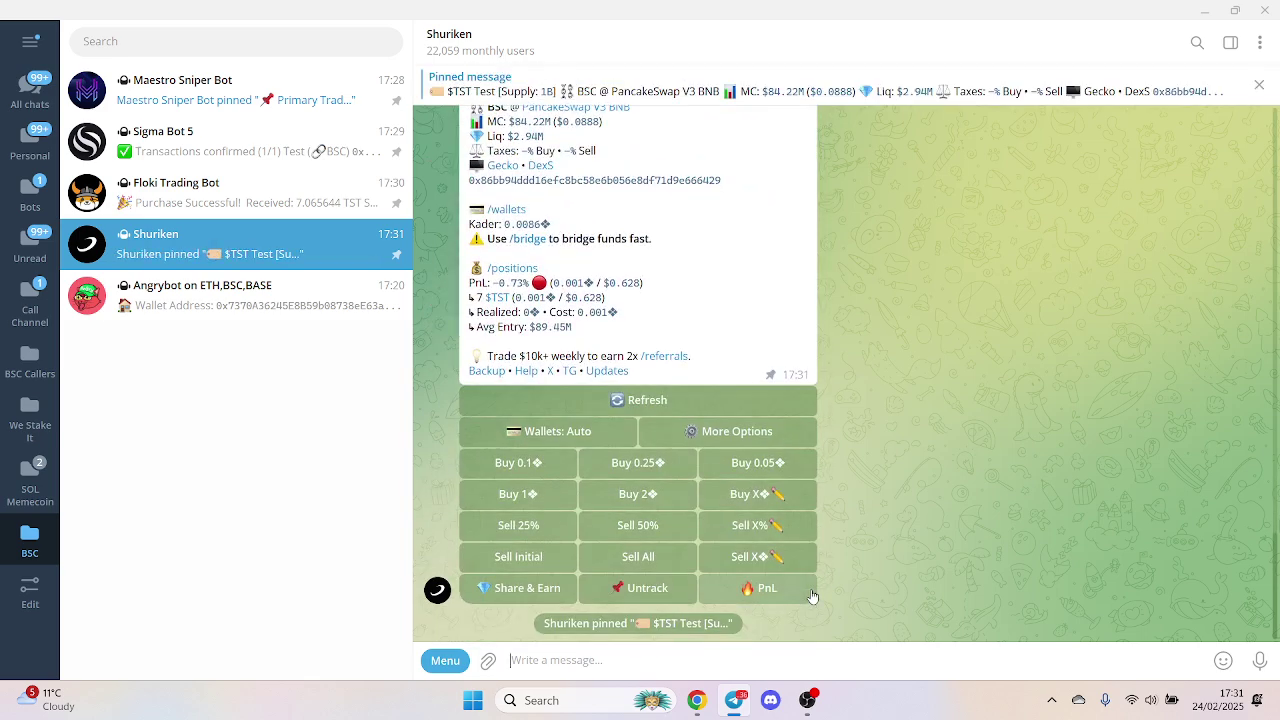
Jump to Shuriken's pinned TST position card and refresh it twice
{"action": "left_click", "coordinate": [651, 91]}
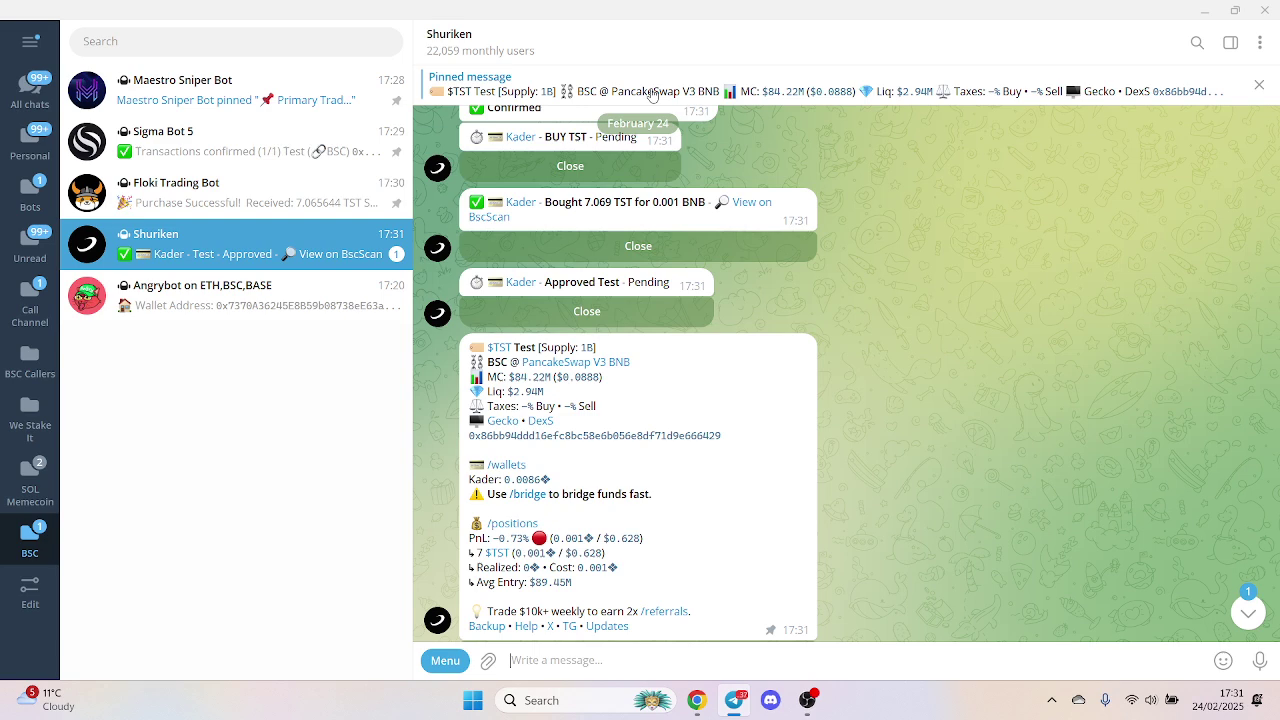
{"action": "scroll", "coordinate": [567, 287], "scroll_direction": "down", "scroll_amount": 3}
{"action": "double_click", "coordinate": [567, 287]}
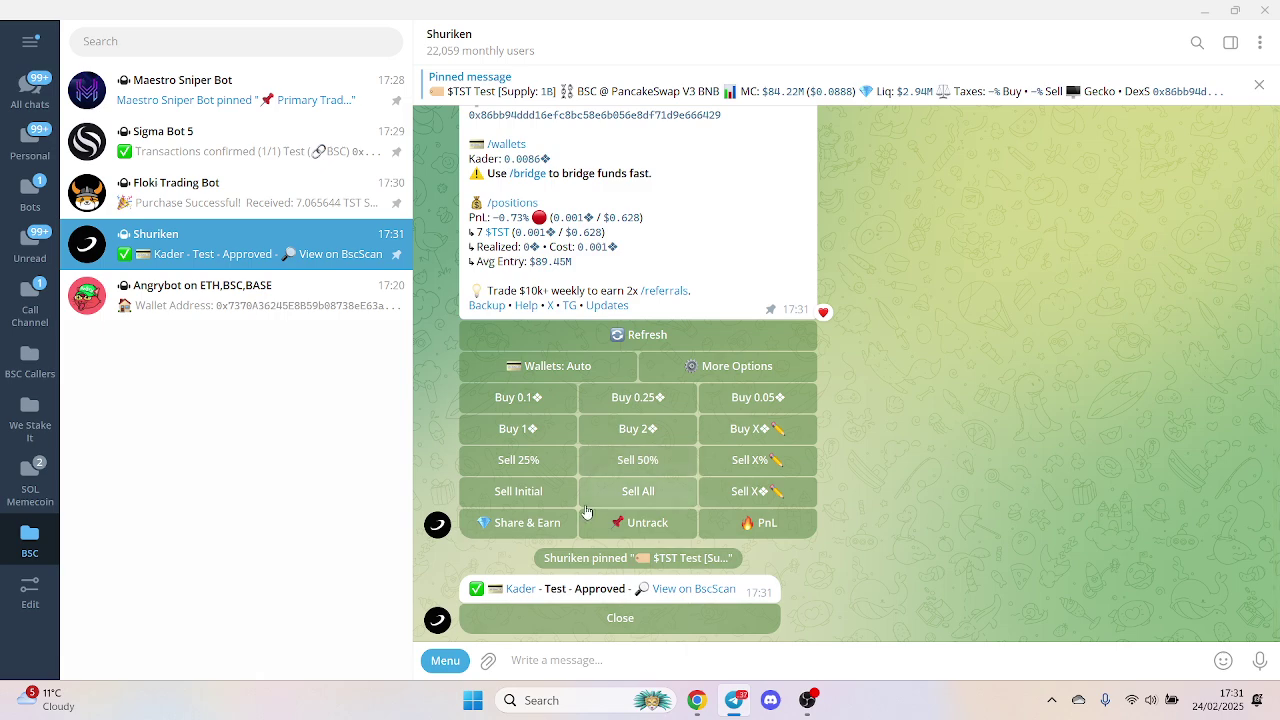
{"action": "left_click", "coordinate": [640, 334]}
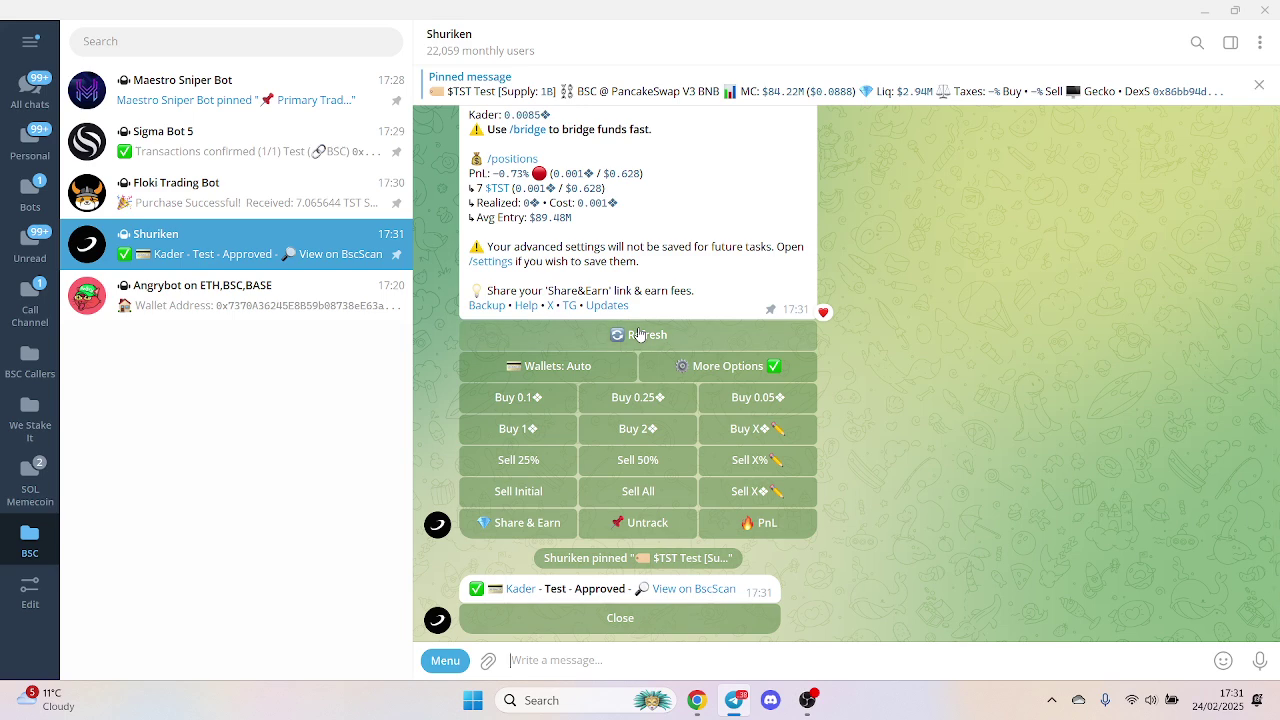
{"action": "left_click", "coordinate": [640, 334]}
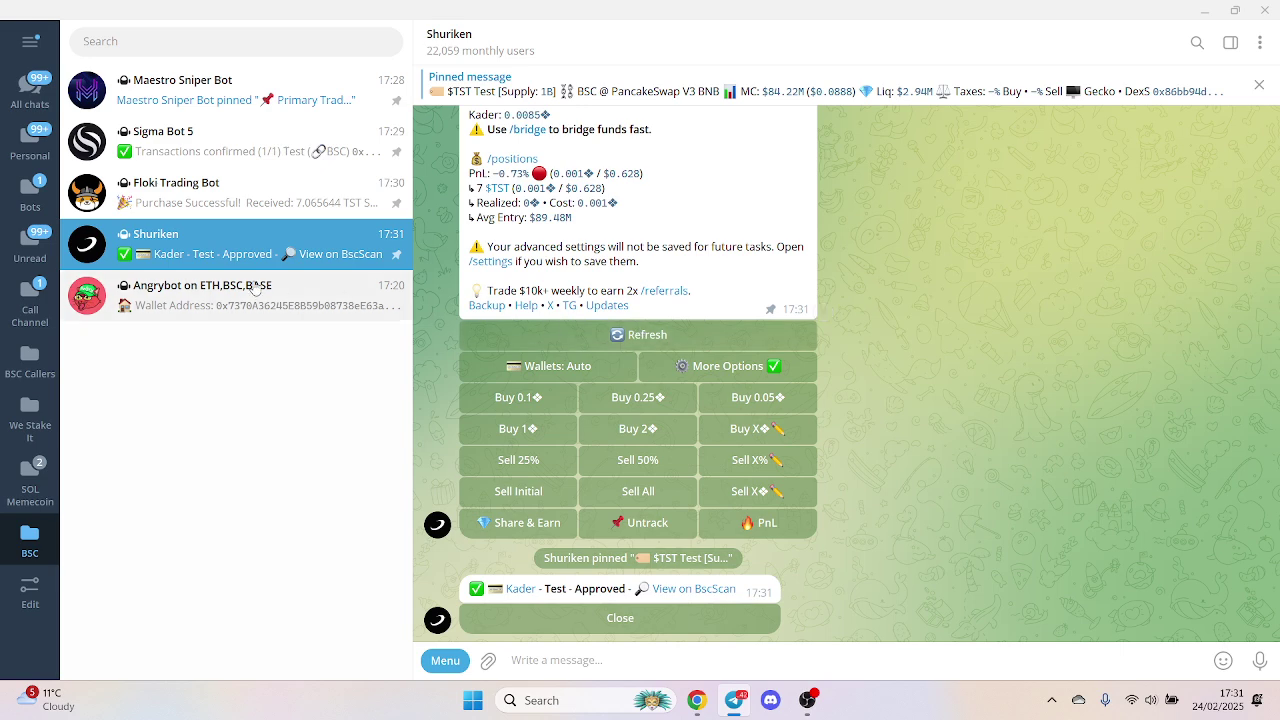
Open the Angrybot chat and send it the TST contract address
{"action": "left_click", "coordinate": [220, 298]}
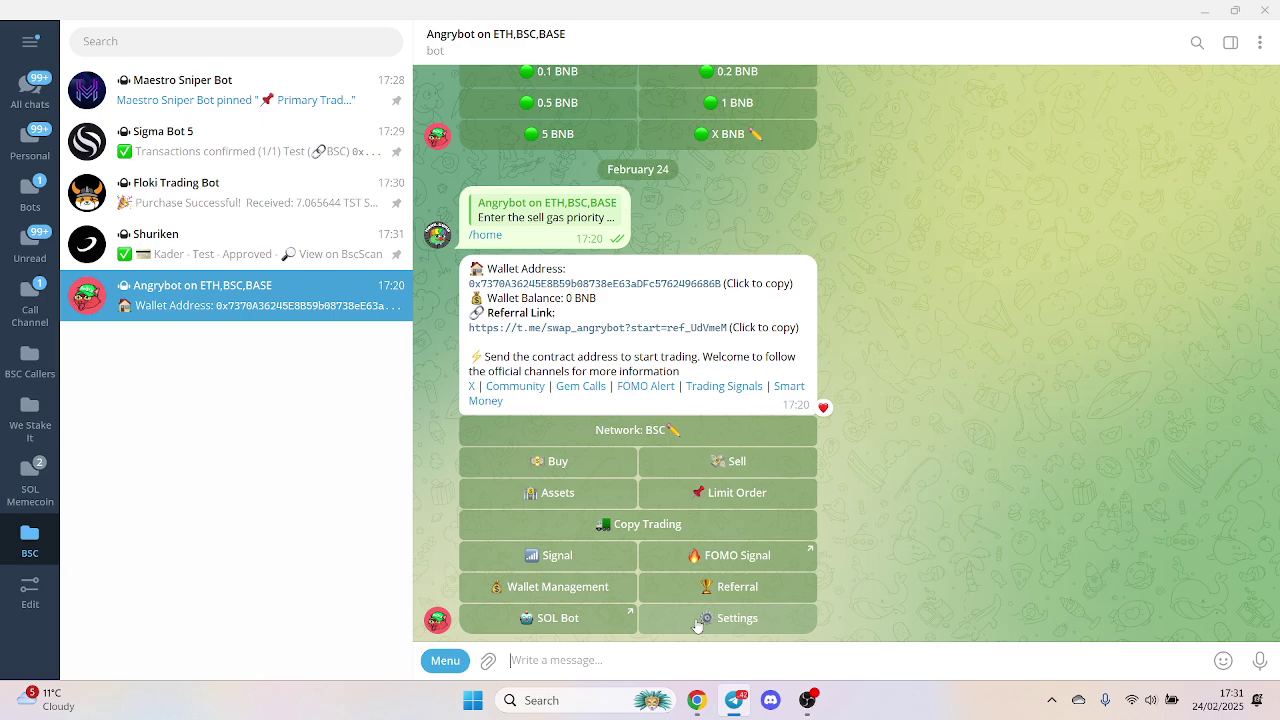
{"action": "type", "text": "0x86bb94ddd16efc8bc58e6b056e8df71d9e666429"}
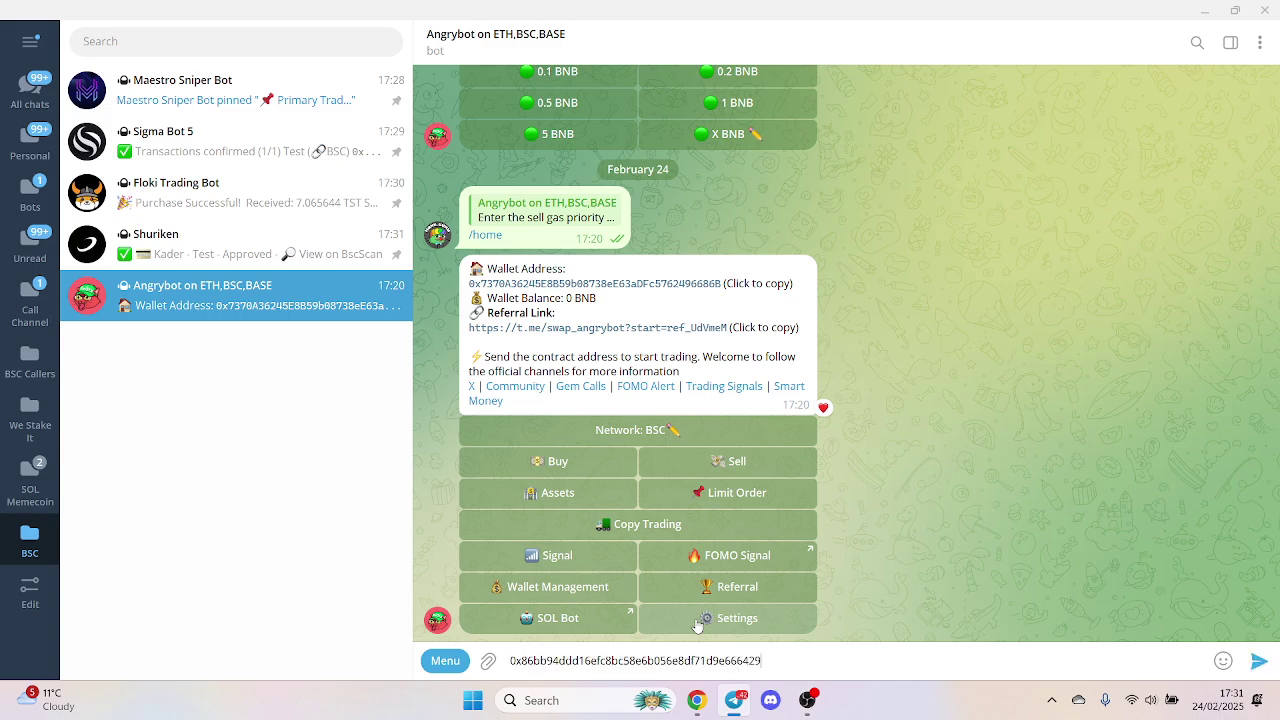
{"action": "key", "text": "Return"}
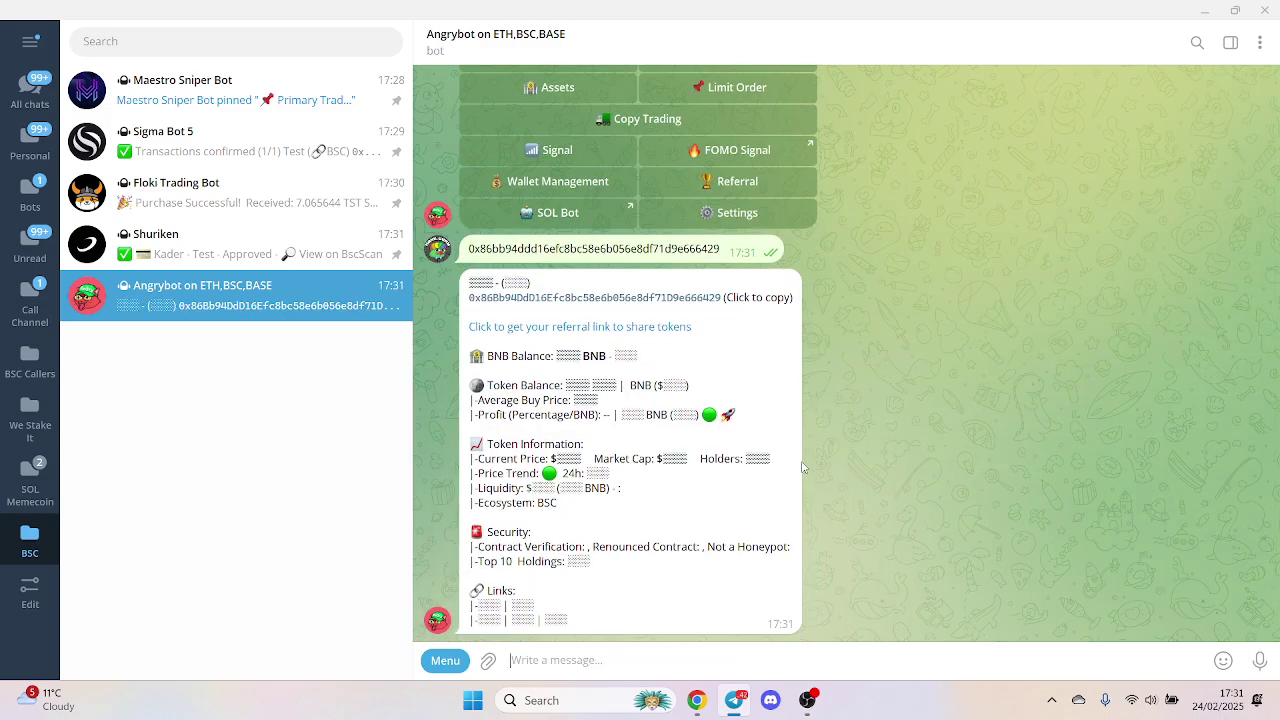
{"action": "scroll", "coordinate": [700, 300], "scroll_direction": "up", "scroll_amount": 4}
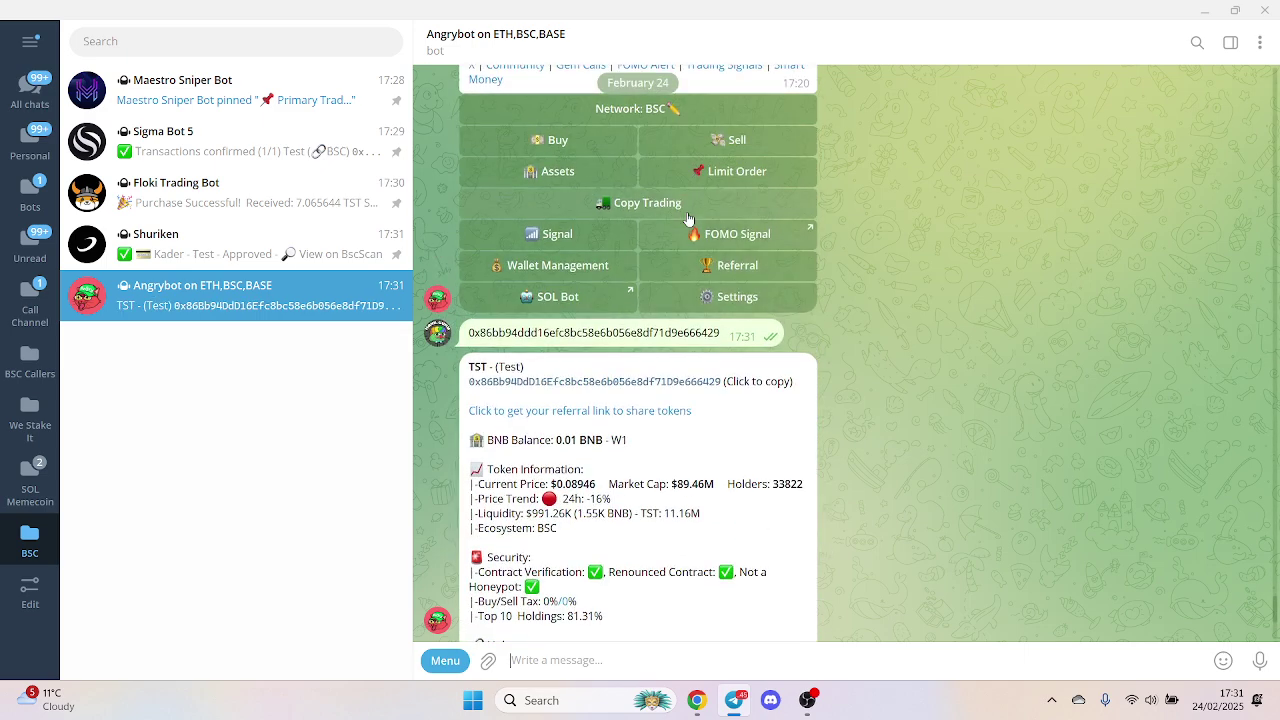
{"action": "scroll", "coordinate": [731, 427], "scroll_direction": "down", "scroll_amount": 4}
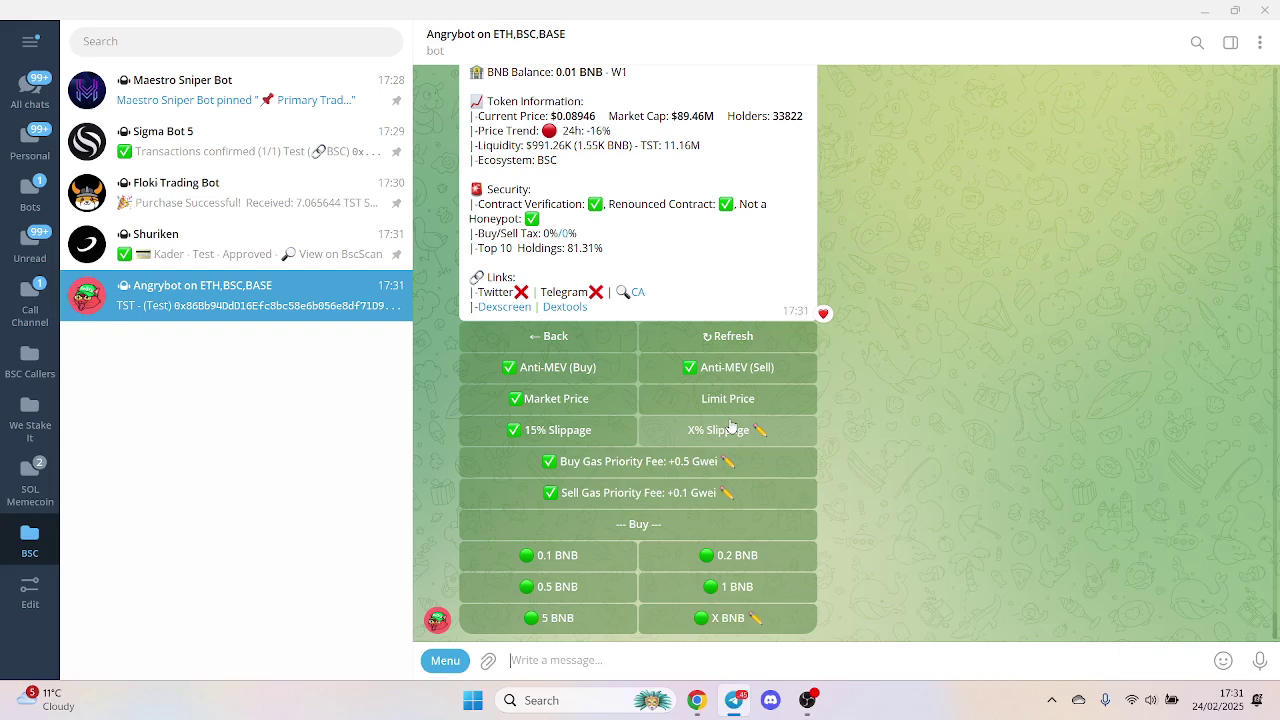
{"action": "type", "text": "0.001"}
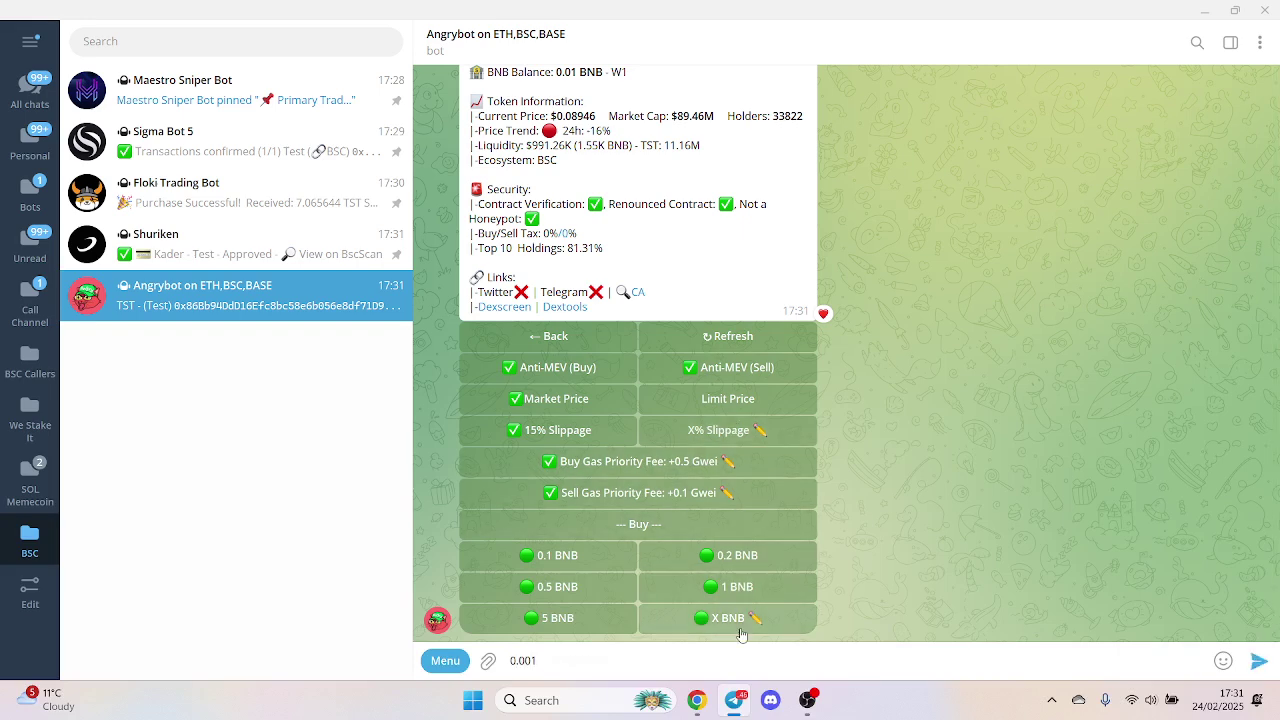
{"action": "key", "text": "Return"}
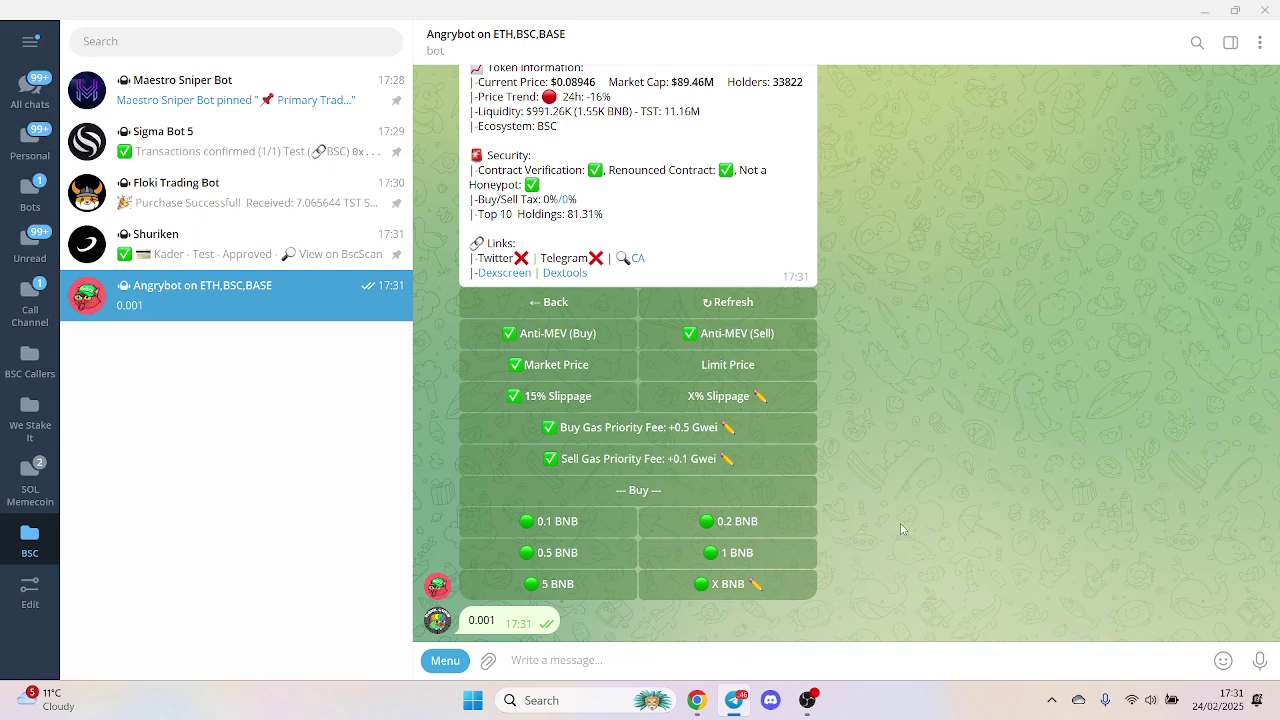
Set Angrybot's custom TST buy amount to 0.002 BNB
{"action": "left_click", "coordinate": [736, 585]}
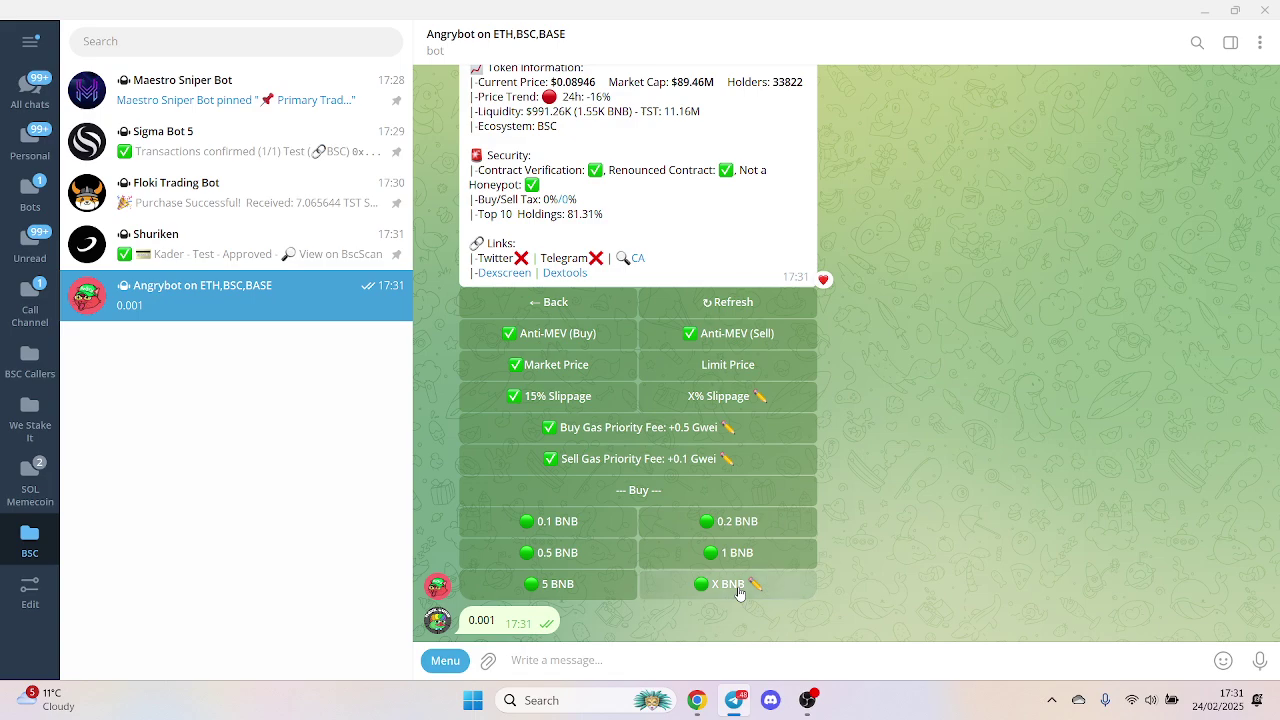
{"action": "type", "text": "0.00"}
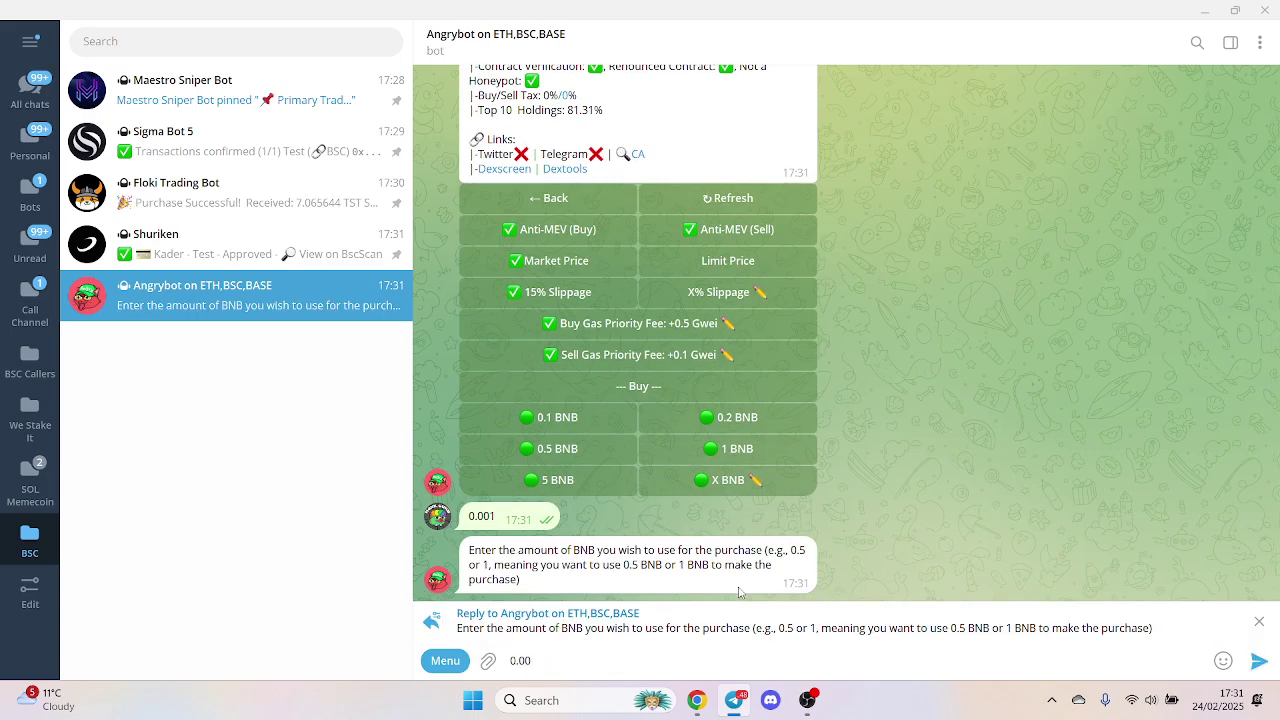
{"action": "type", "text": "2"}
{"action": "key", "text": "Return"}
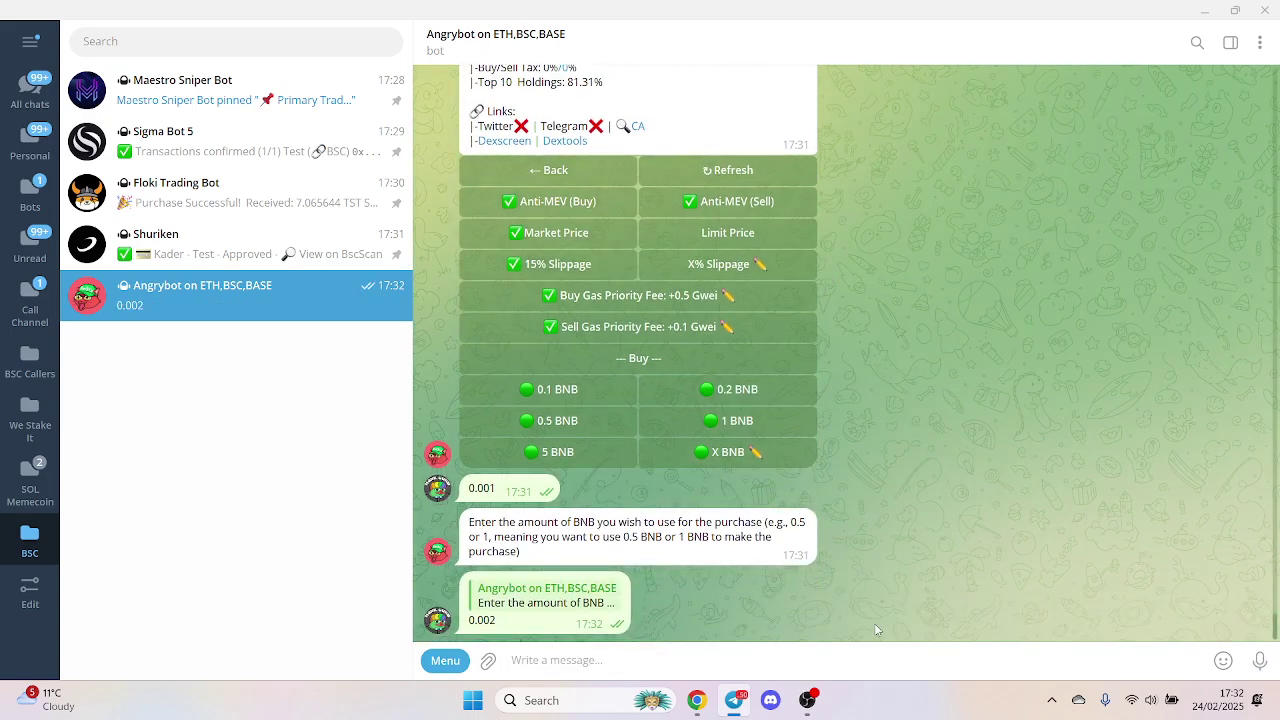
Heart-react to Angrybot's amount prompt and 14.1 TST buy confirmation, then move Sigma Bot 5 above Maestro Sniper Bot
{"action": "double_click", "coordinate": [694, 565]}
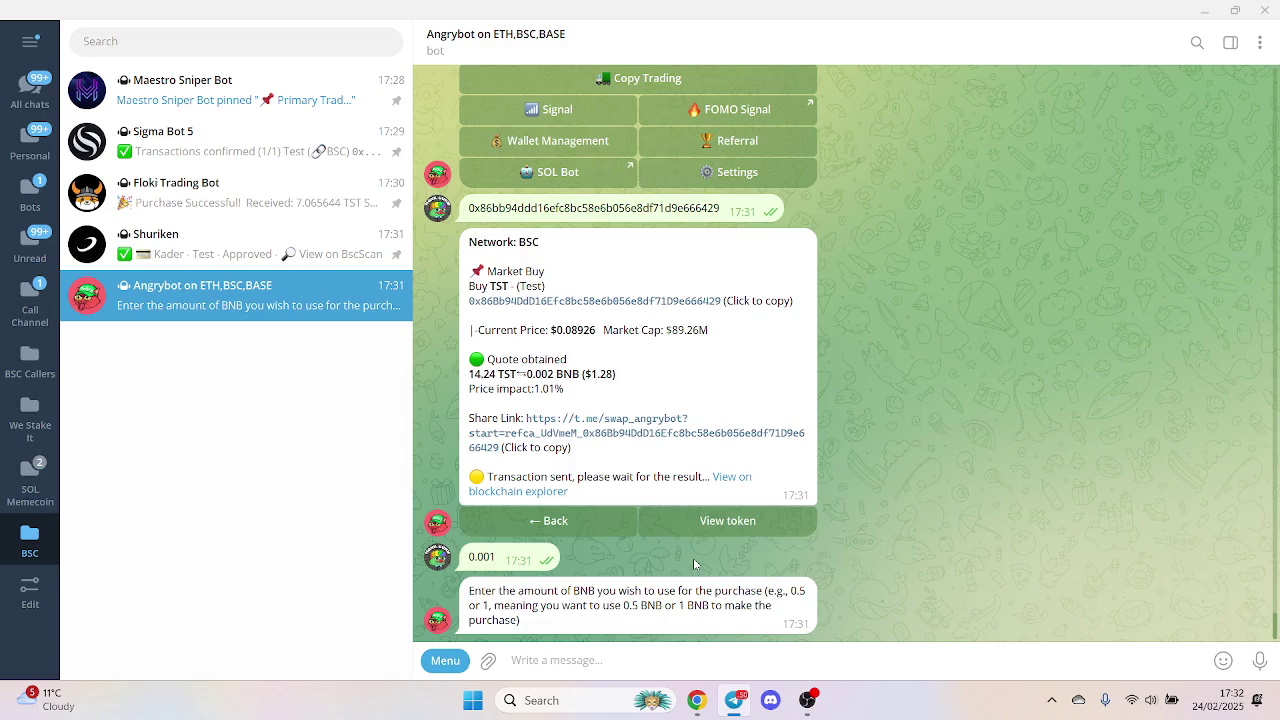
{"action": "double_click", "coordinate": [605, 528]}
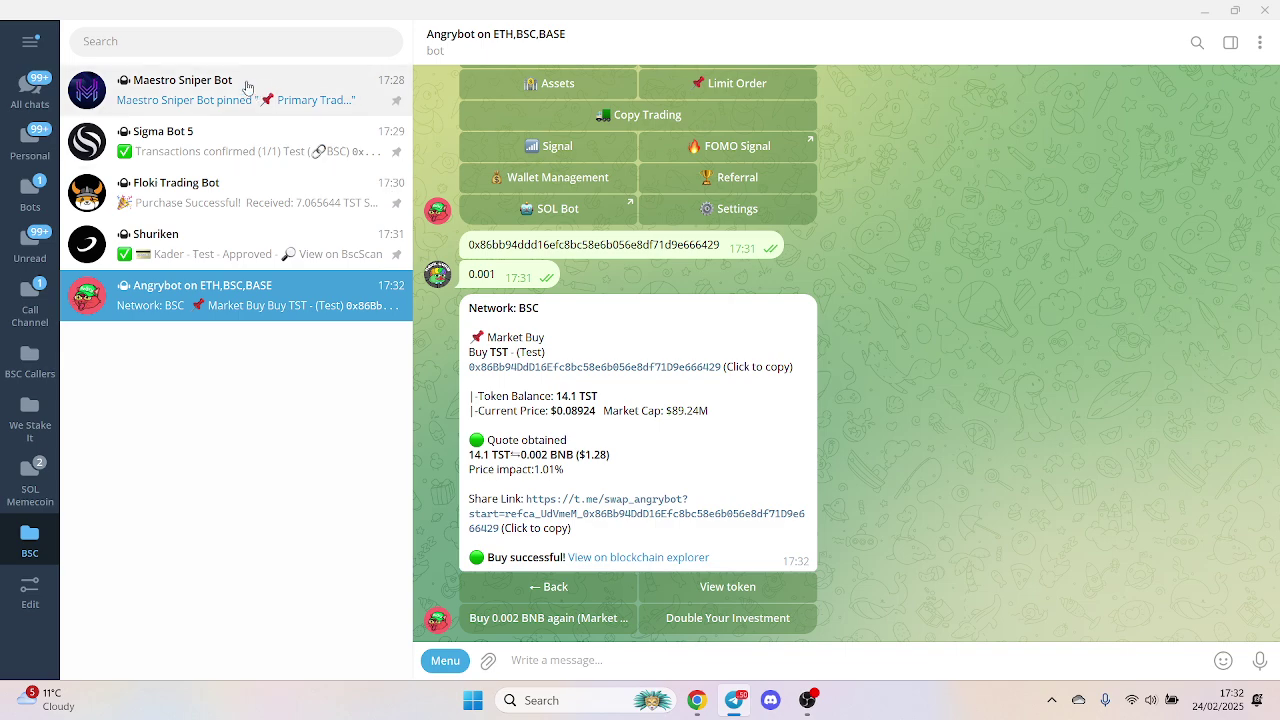
{"action": "left_click_drag", "start_coordinate": [229, 134], "coordinate": [229, 90]}
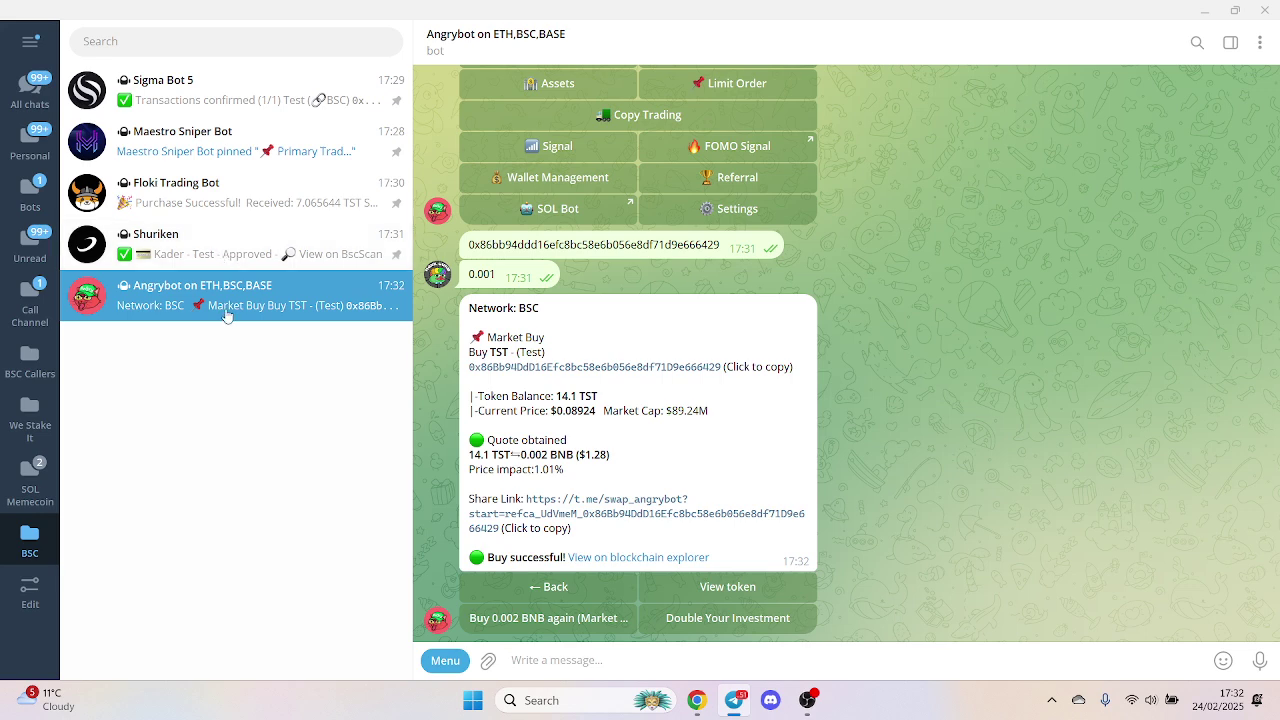
Move the Floki Trading Bot chat below Shuriken in the pinned list, then review Angrybot's 14.1 TST buy
{"action": "left_click", "coordinate": [228, 190]}
{"action": "left_click_drag", "start_coordinate": [228, 190], "coordinate": [199, 318]}
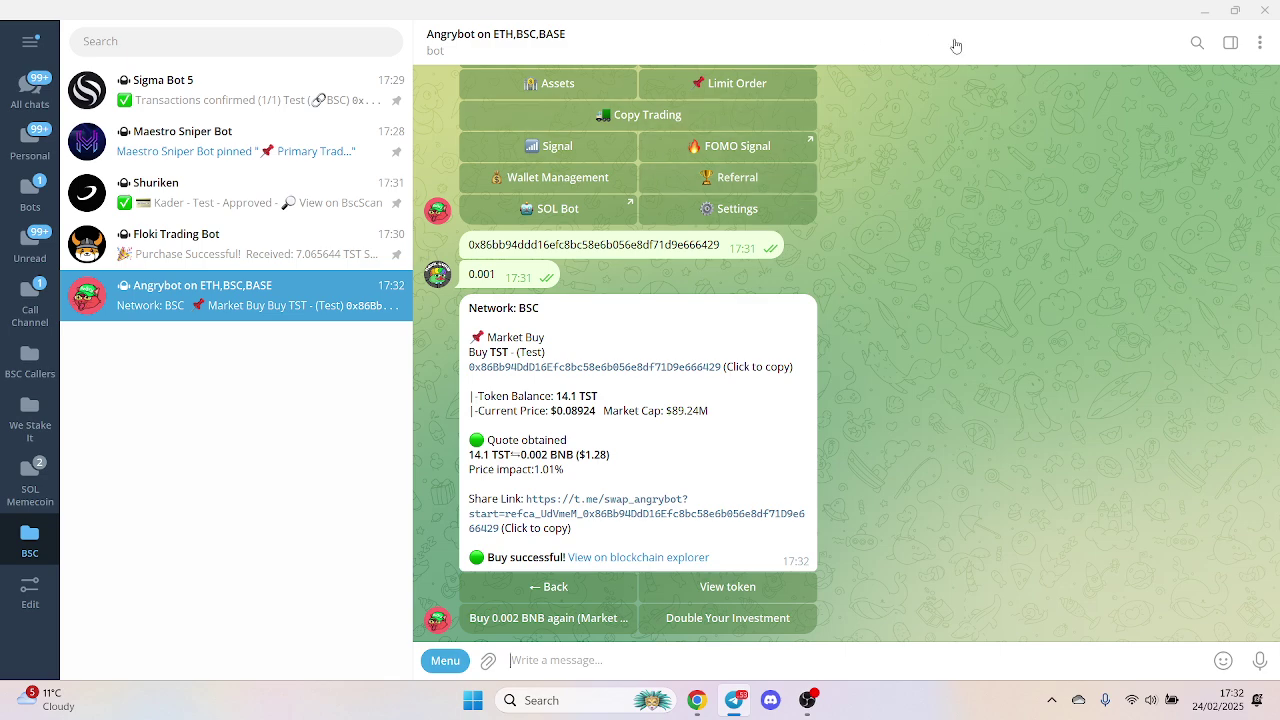
{"action": "scroll", "coordinate": [591, 393], "scroll_direction": "up", "scroll_amount": 3}
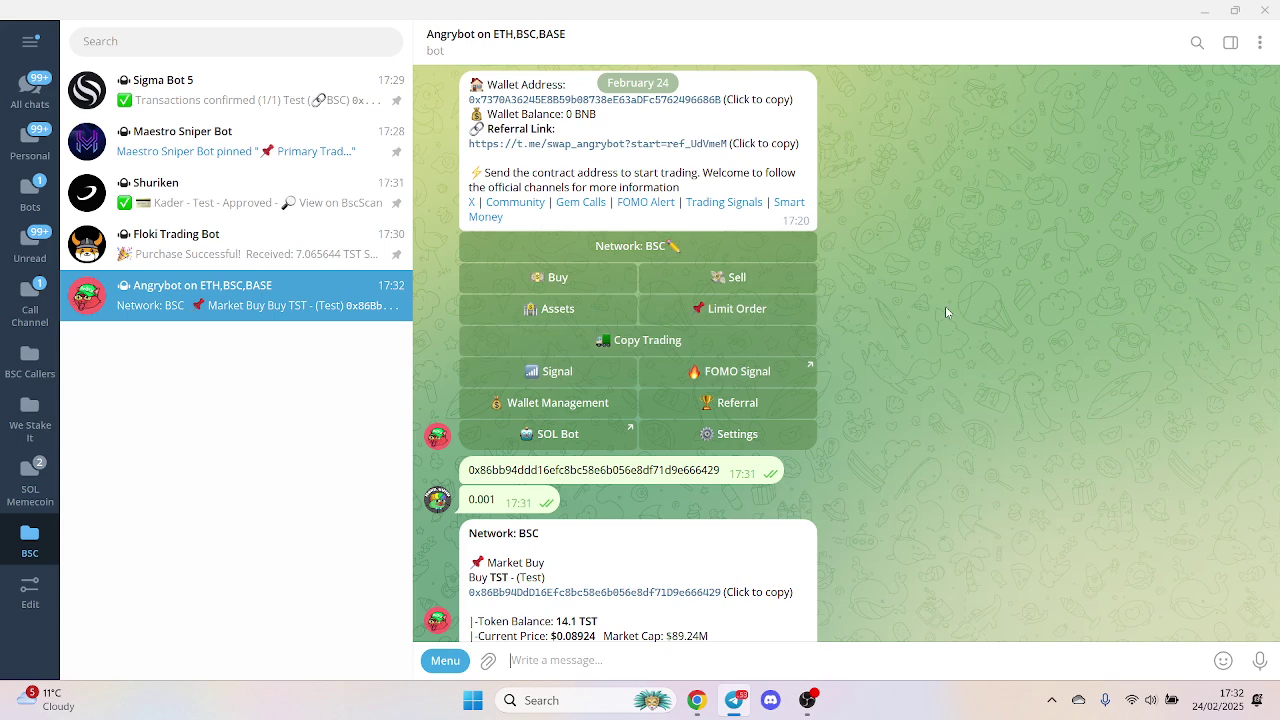